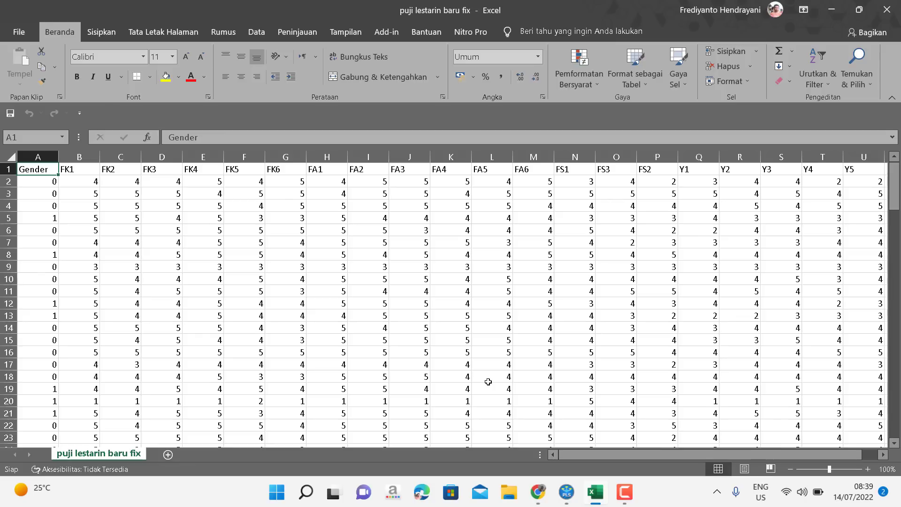
Examine the coding of the Gender column and the Y indicator columns in the survey data sheet.
mouse_move(536, 501)
left_click(53, 183)
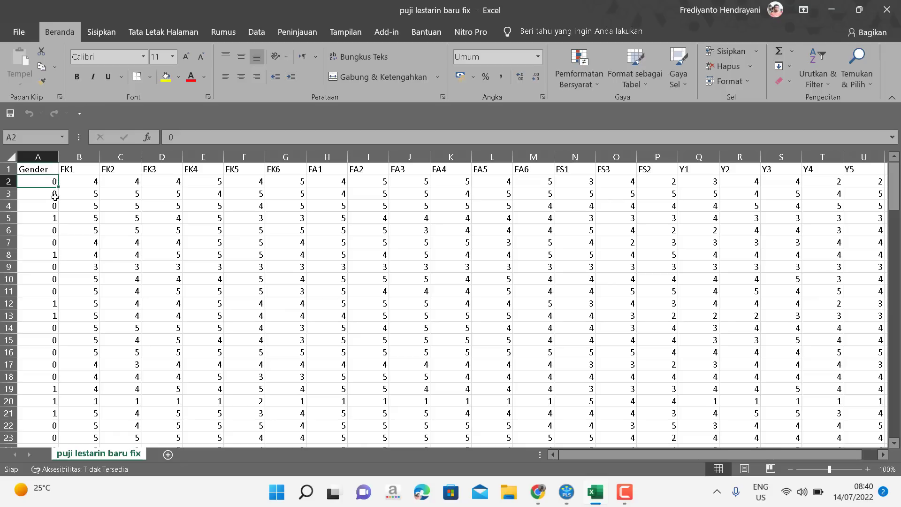
left_click(55, 220)
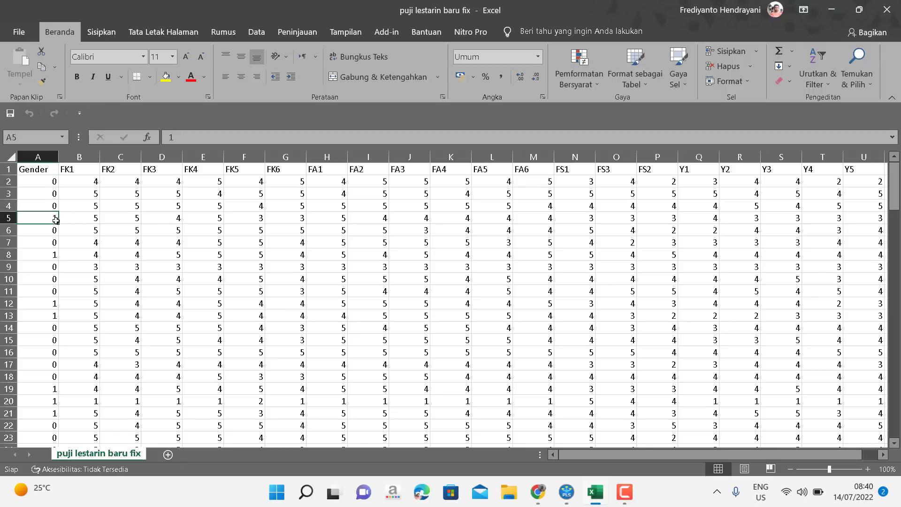
left_click(43, 182)
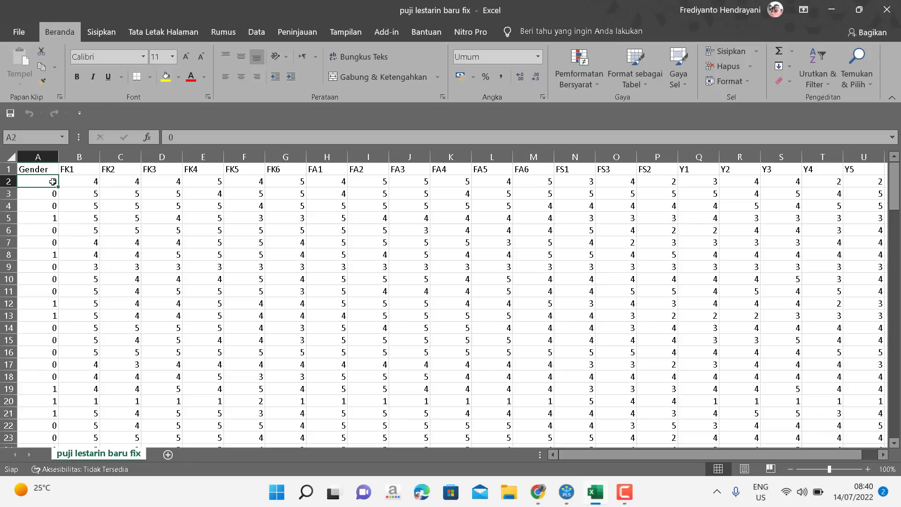
left_click(55, 218)
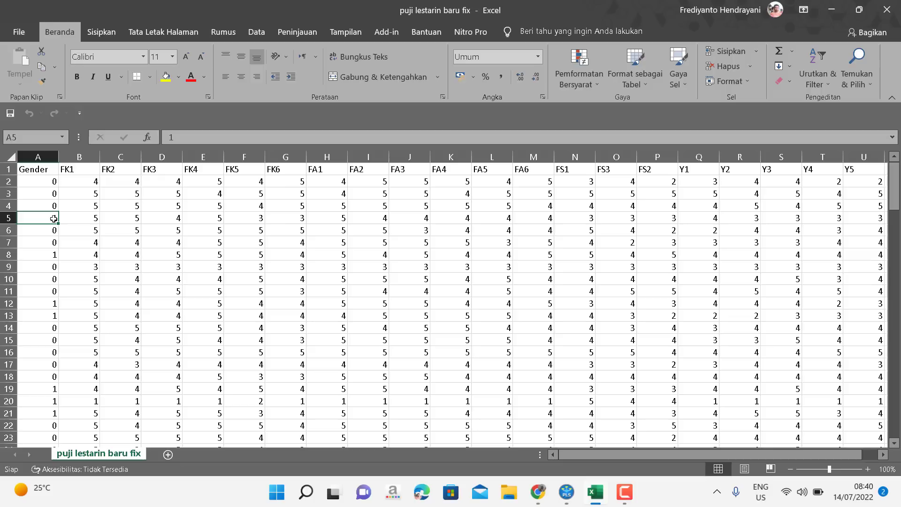
left_click(39, 173)
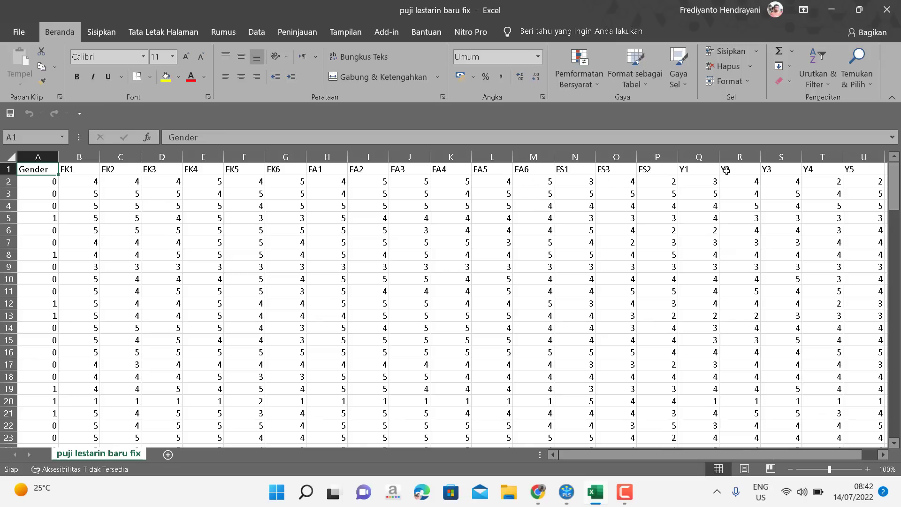
left_click(702, 171)
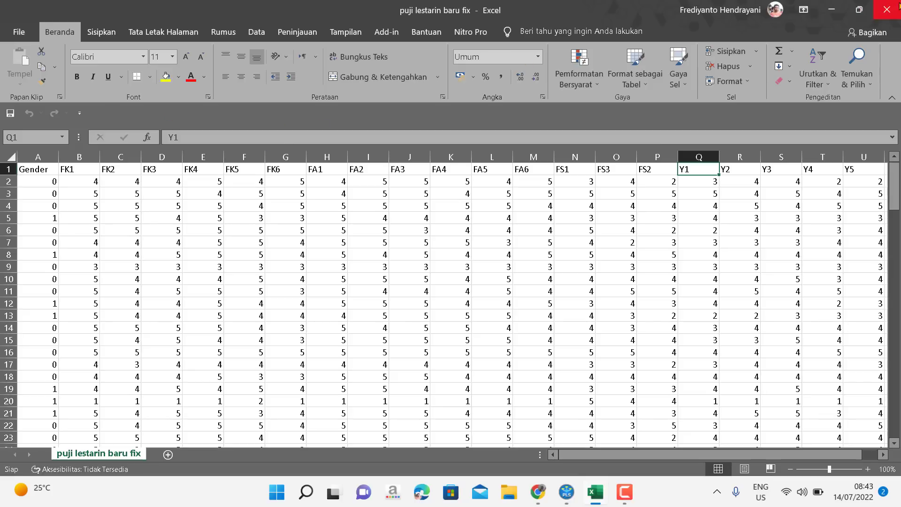
Close the data workbook and switch to SmartPLS to create a new project named MGA.
left_click(893, 8)
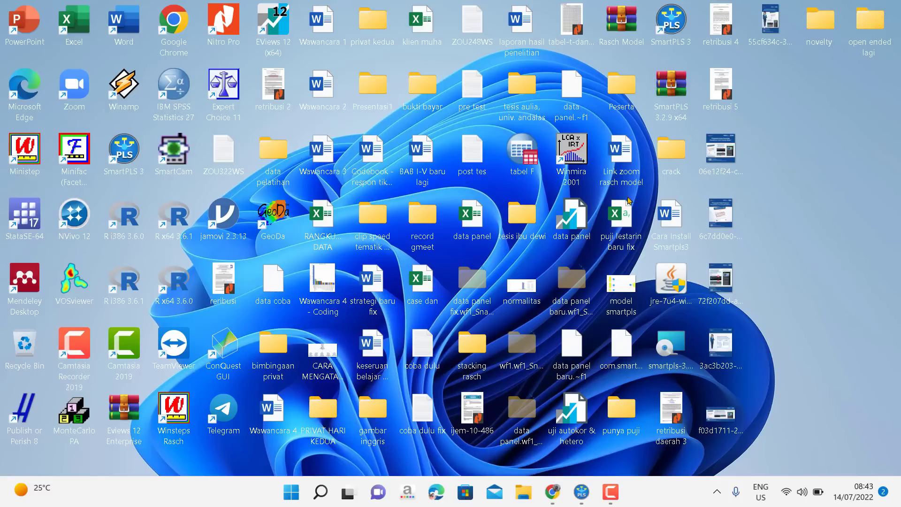
left_click(581, 493)
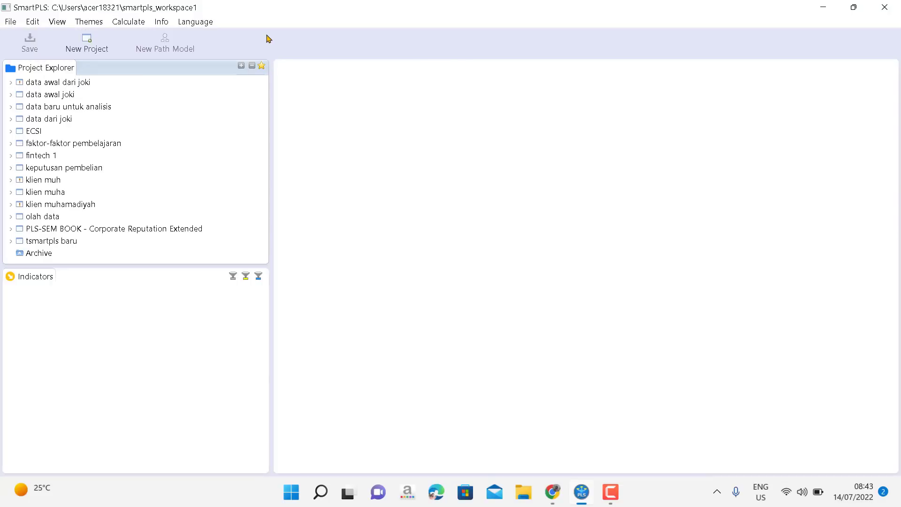
left_click(84, 44)
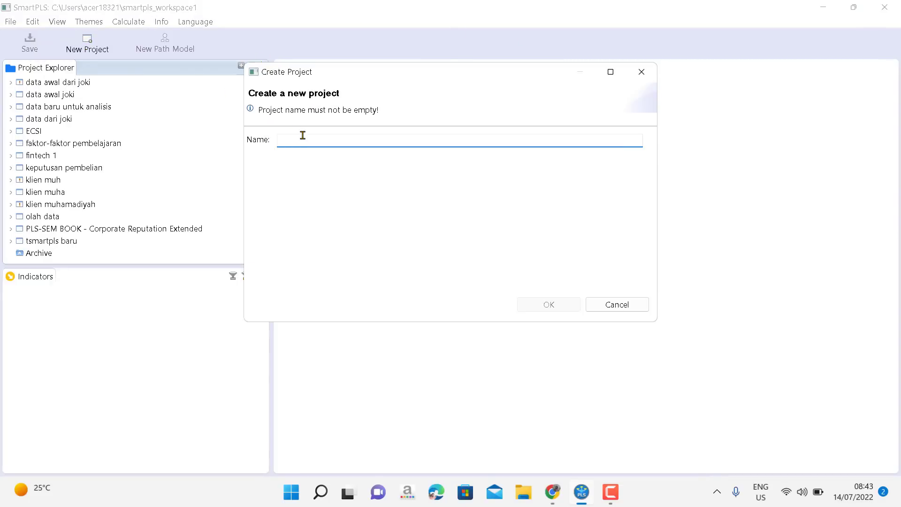
type("m")
key("BackSpace")
type("MGA")
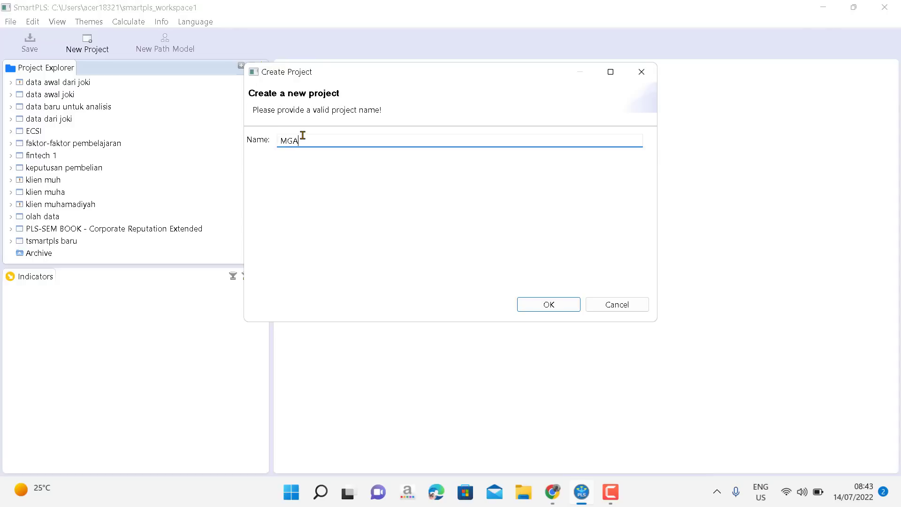
left_click(545, 305)
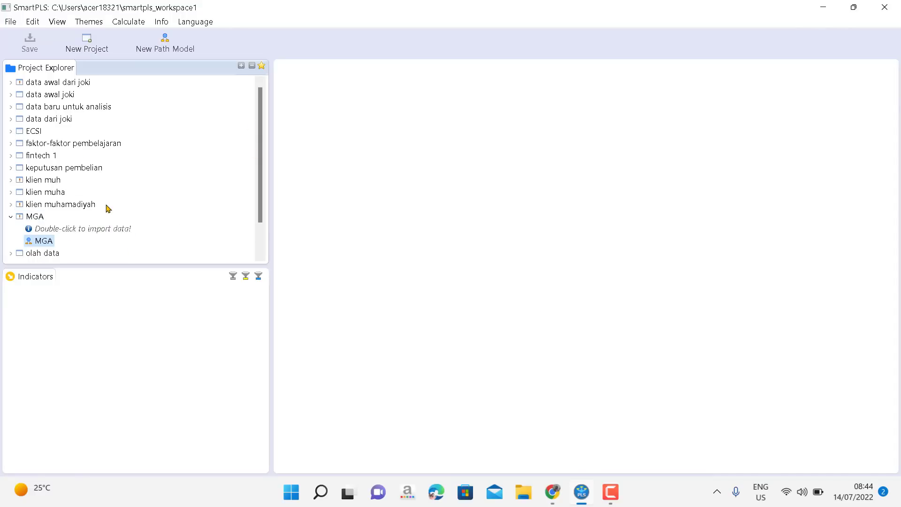
Import the CSV data file ending in "baru fix" from the Desktop into the MGA project, keeping the suggested name.
double_click(103, 234)
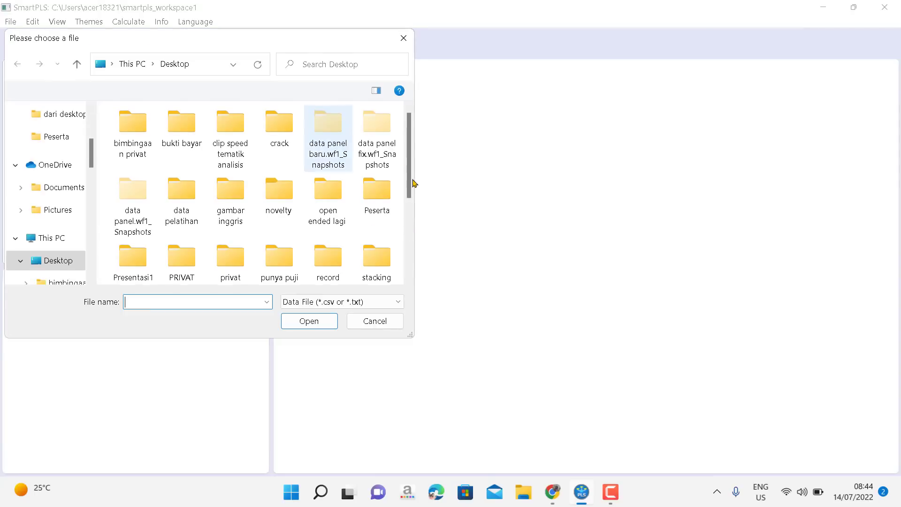
scroll(410, 281, "down", 5)
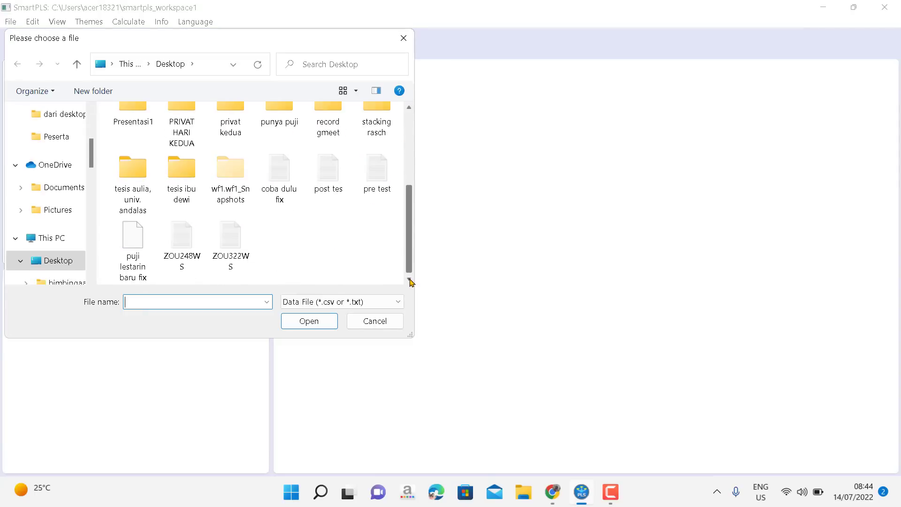
left_click(137, 249)
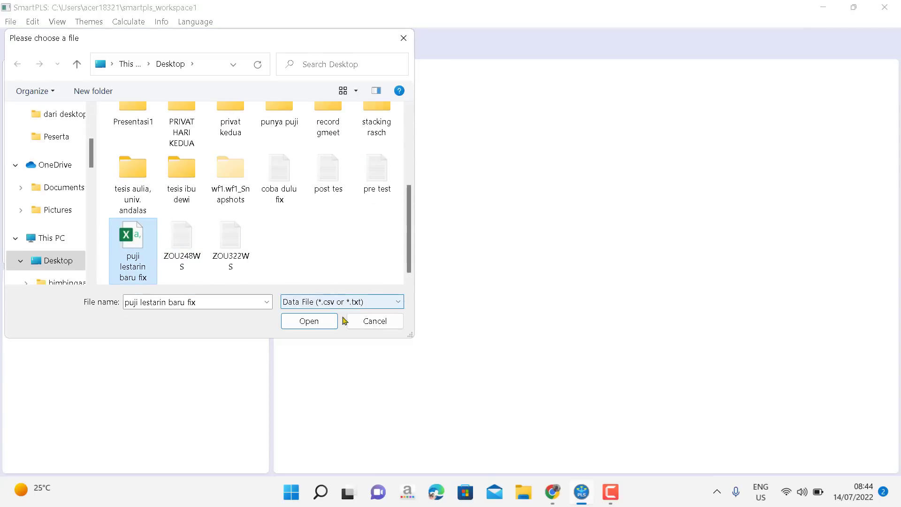
left_click(309, 321)
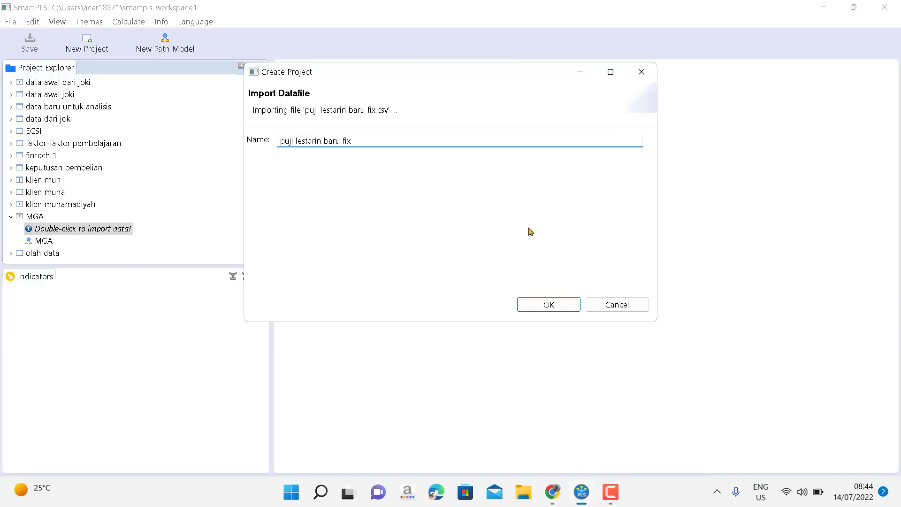
left_click(544, 302)
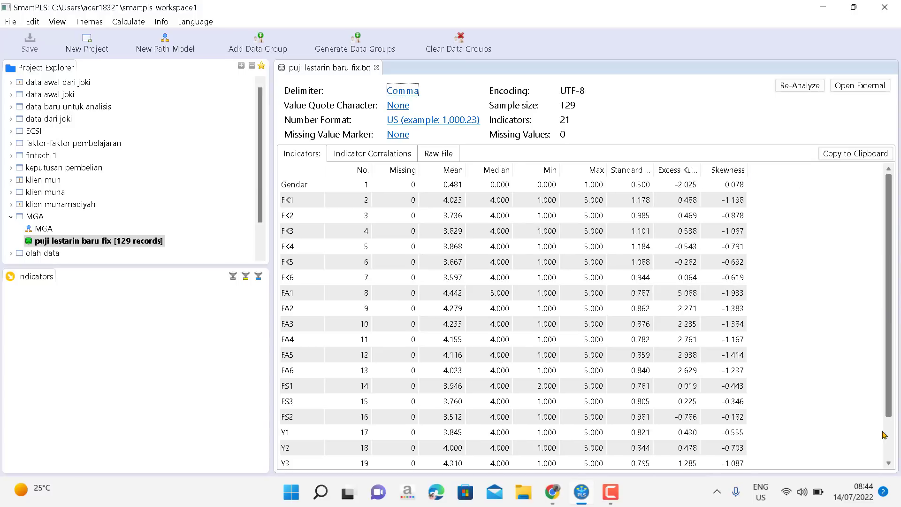
Review the imported indicator list from Gender to Y5 and open the MGA path model for editing.
scroll(889, 464, "down", 1)
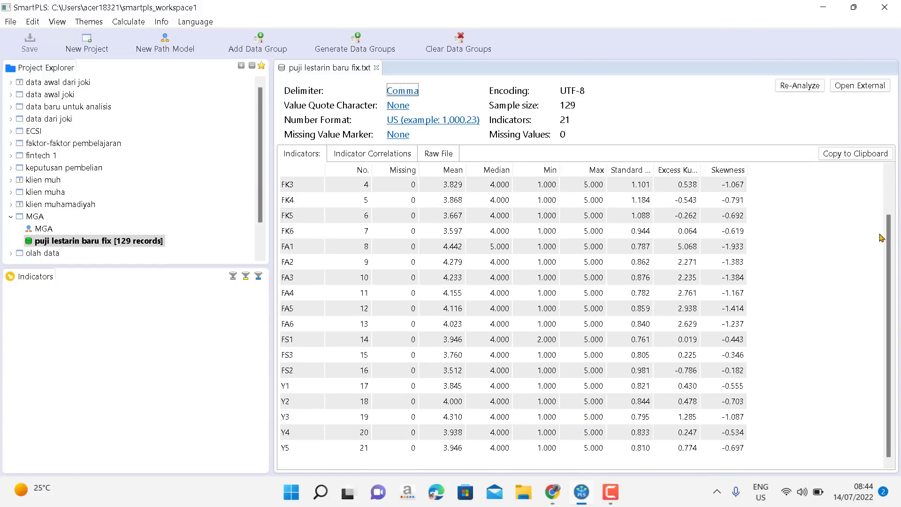
scroll(891, 172, "up", 1)
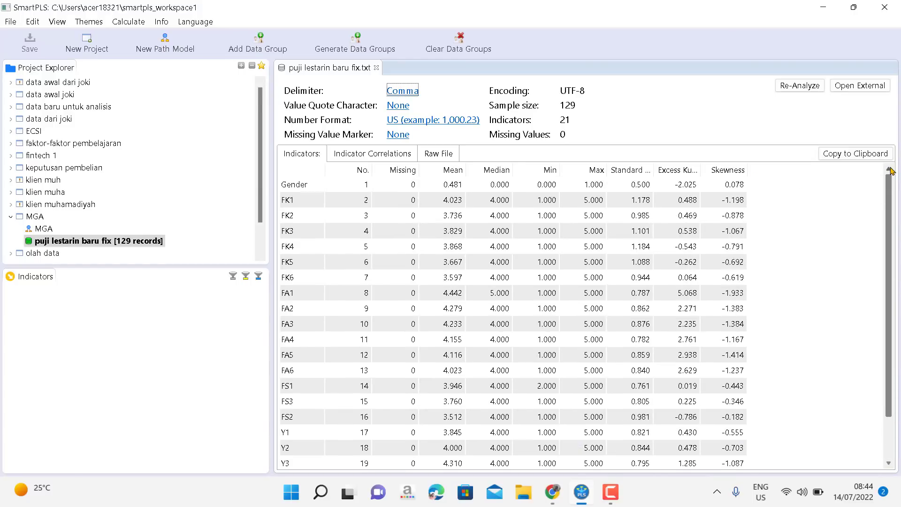
left_click(47, 230)
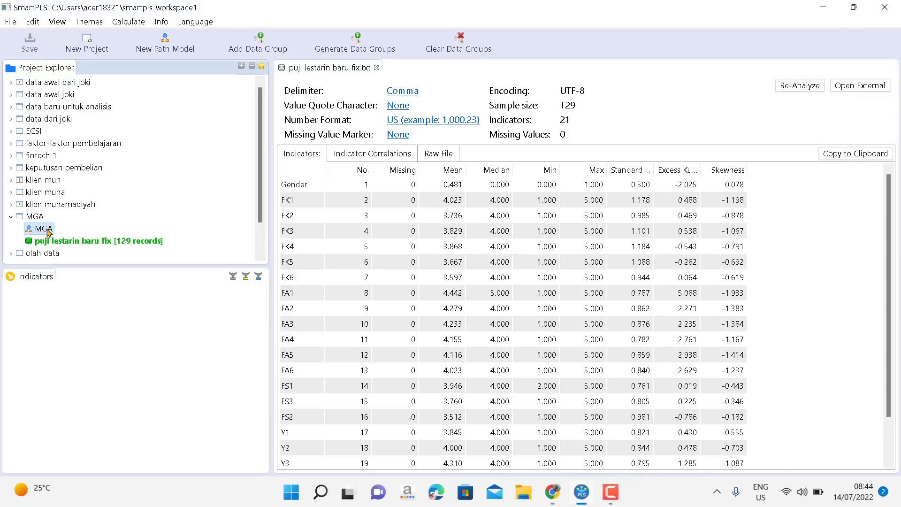
double_click(43, 229)
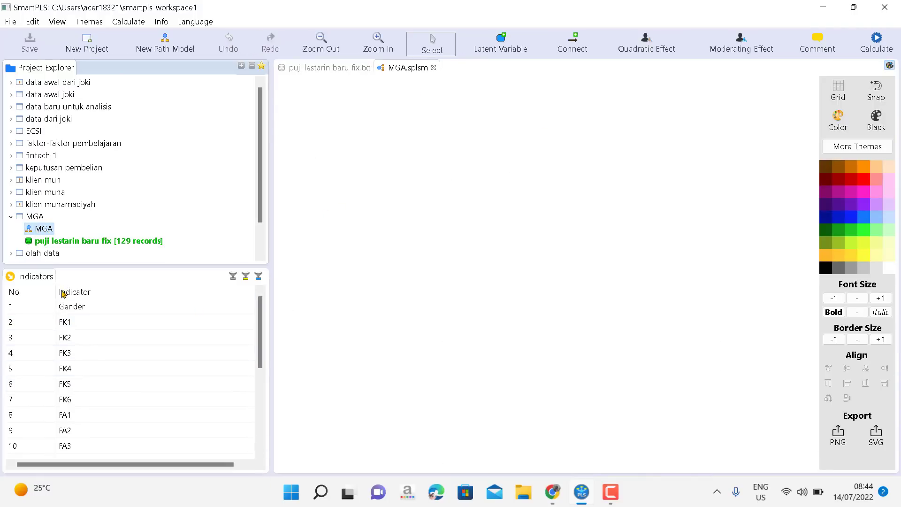
left_click(71, 327)
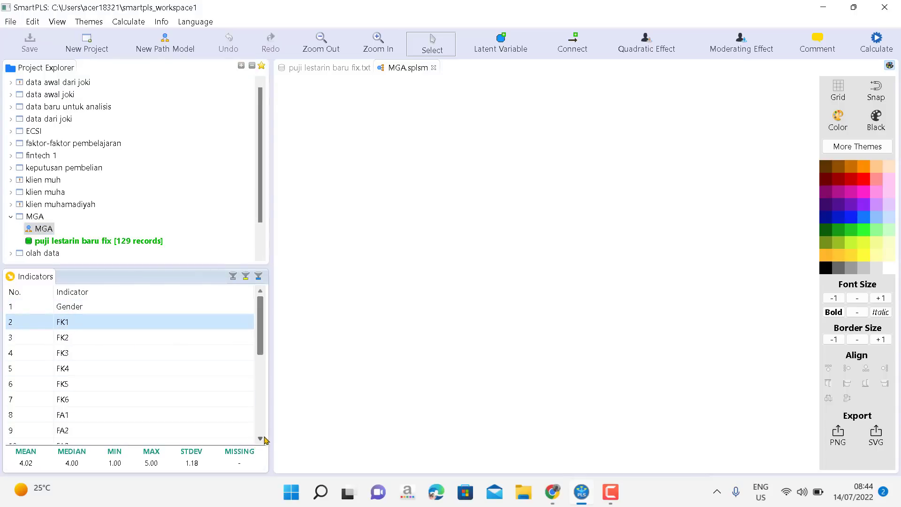
scroll(261, 442, "down", 3)
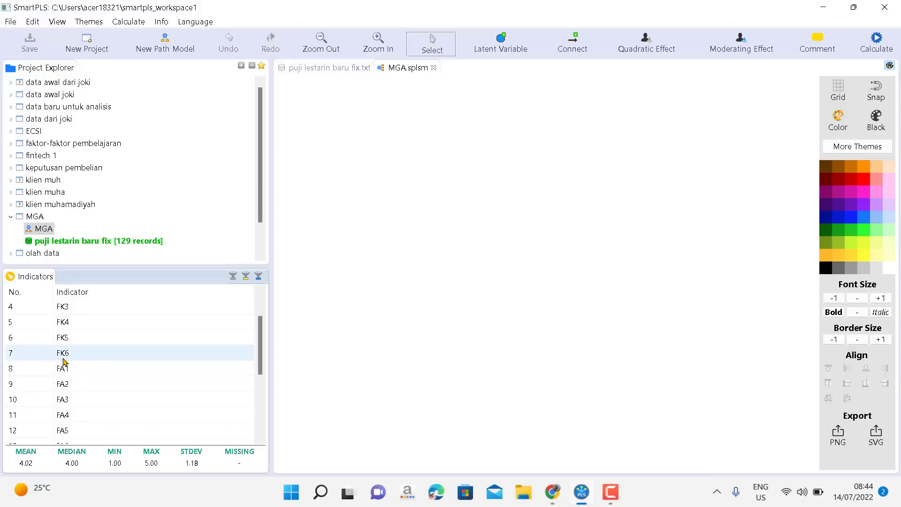
left_click(64, 358, "ctrl")
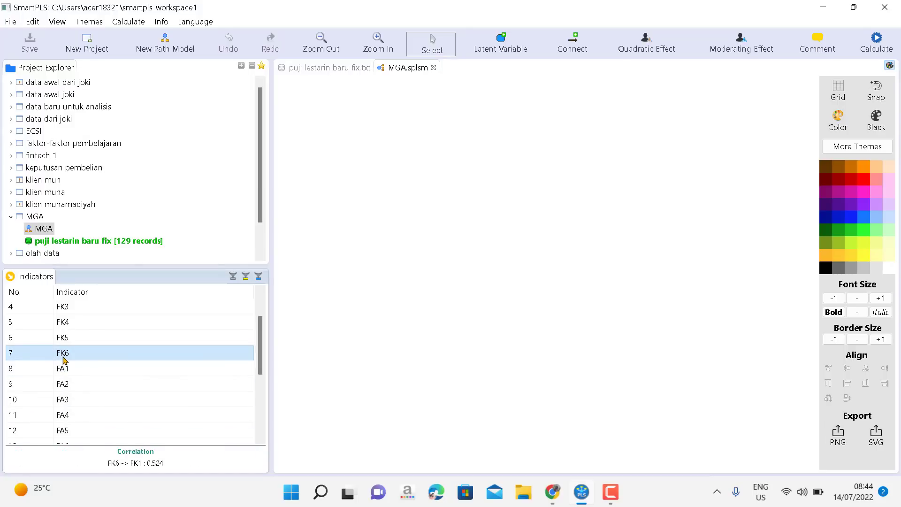
left_click(261, 292)
left_click(260, 291)
left_click(260, 292)
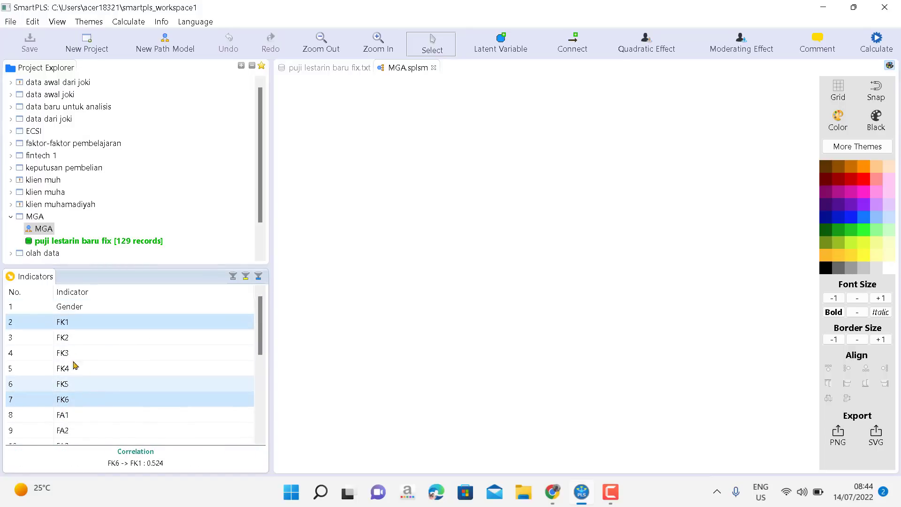
left_click(67, 330)
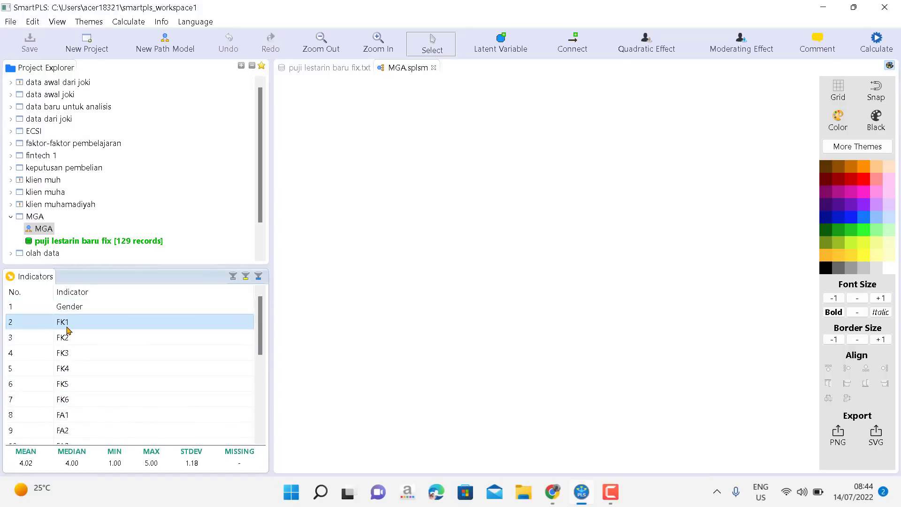
left_click(73, 401, "shift")
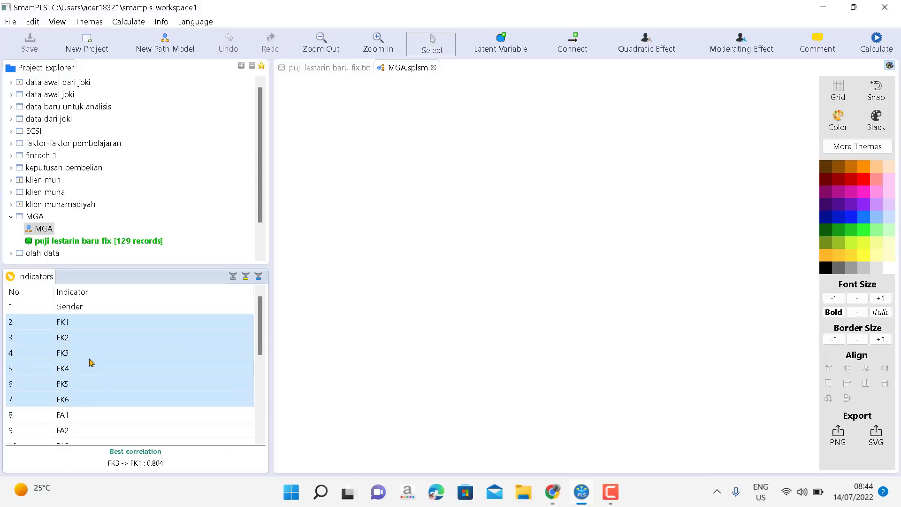
left_click(205, 173)
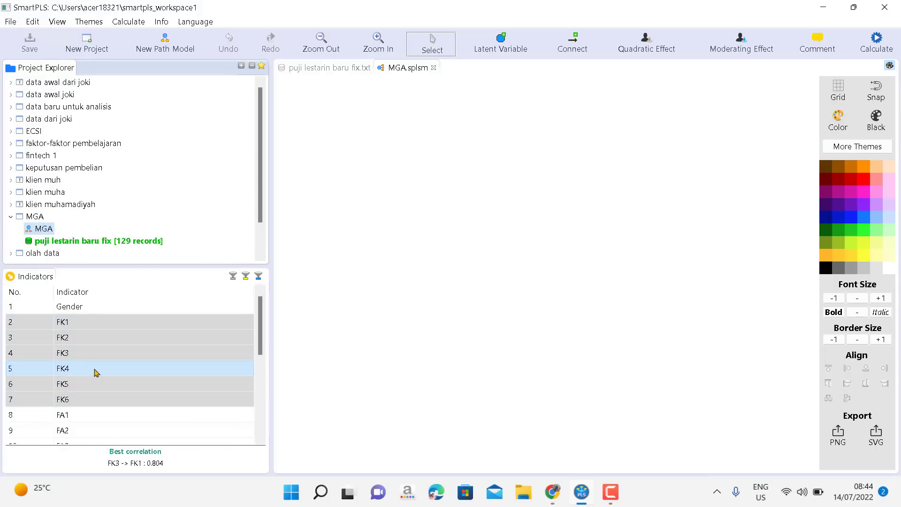
left_click(66, 323)
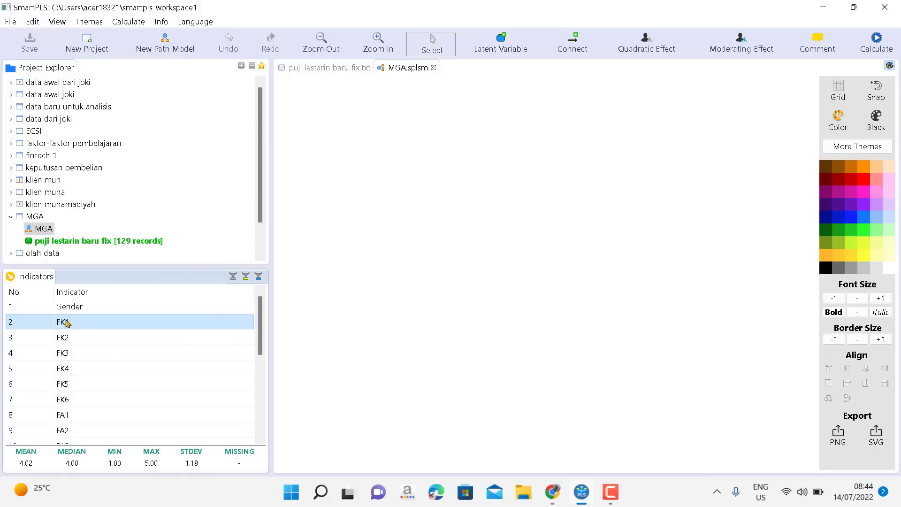
left_click(66, 399, "shift")
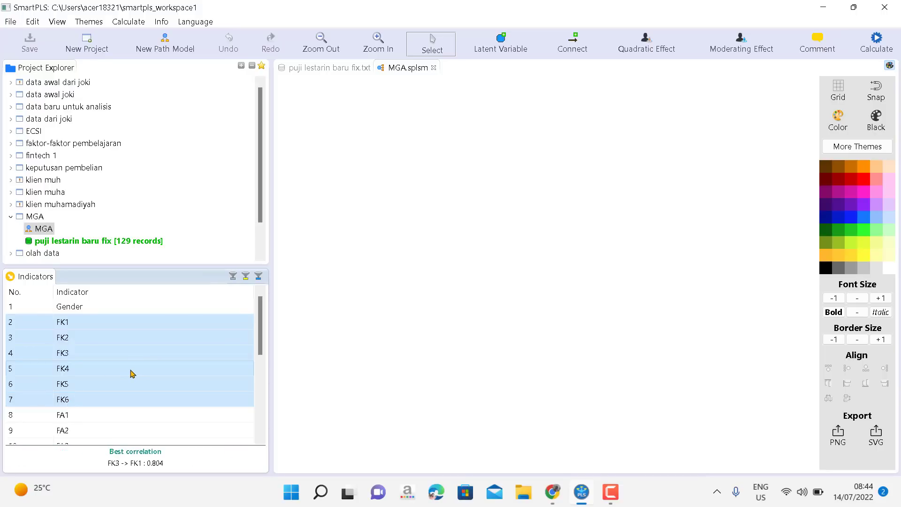
left_click(112, 352)
left_click(221, 207)
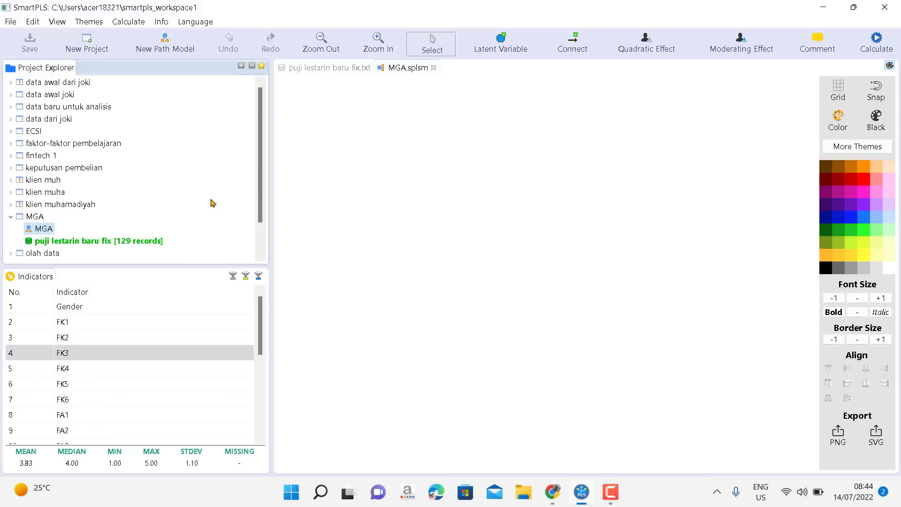
Add a latent variable with the indicators FK1 to FK6 in the upper-left area of the empty model.
left_click(66, 327)
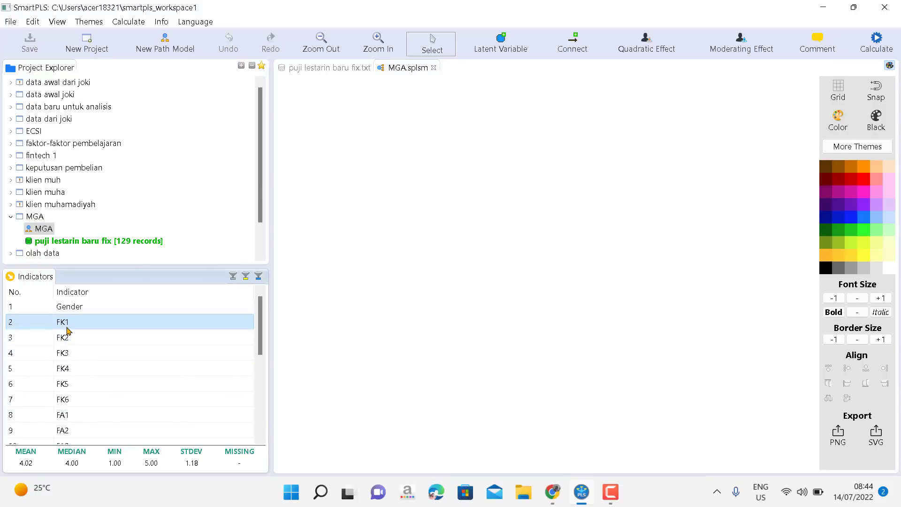
left_click(70, 400, "shift")
left_click_drag(87, 366, 388, 156)
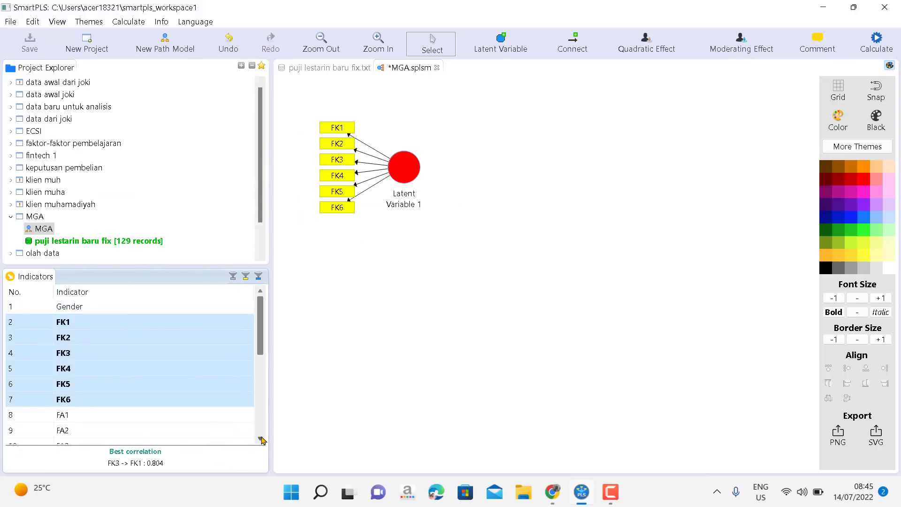
Add a latent variable with the indicators FA1 to FA6 directly below the FK construct in the path model.
scroll(148, 383, "down", 5)
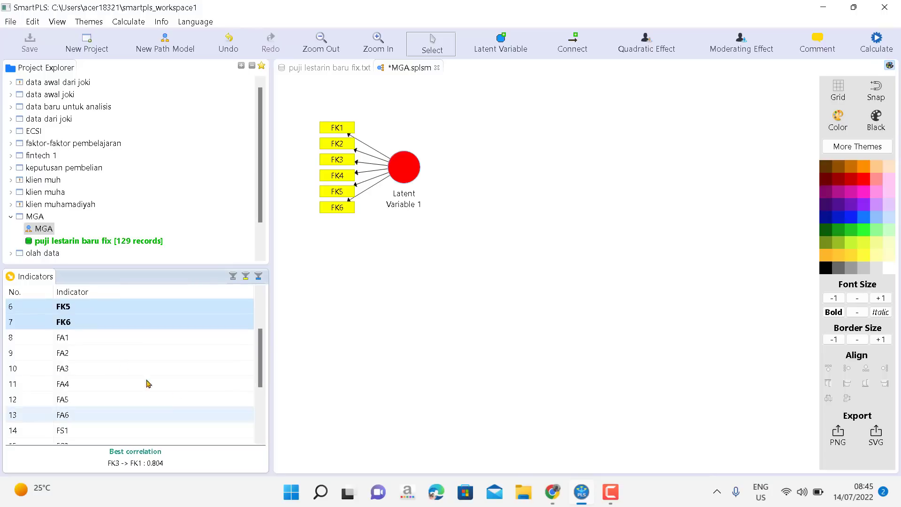
left_click(68, 343)
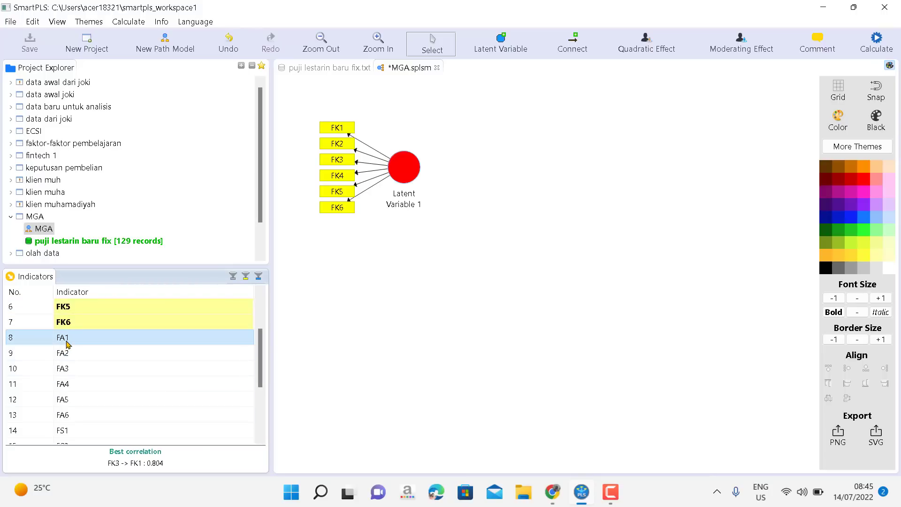
left_click(71, 416, "shift")
left_click(70, 417)
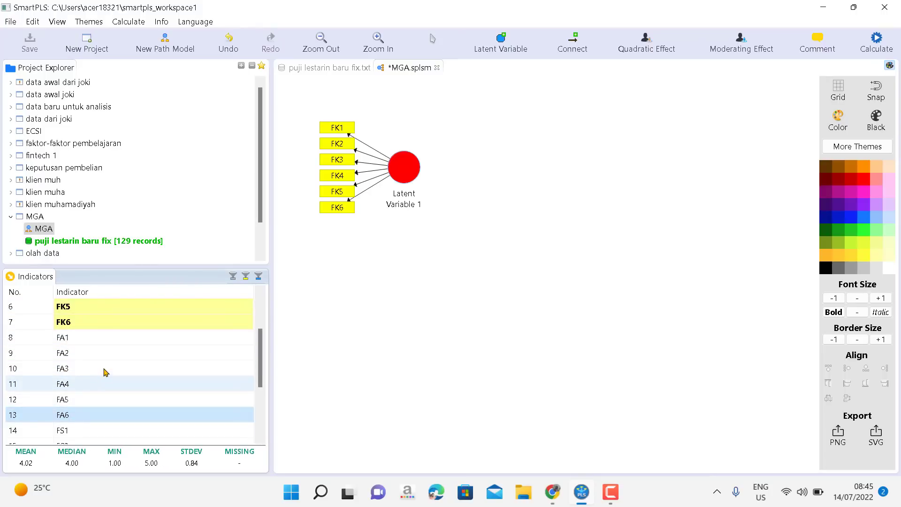
left_click(76, 340)
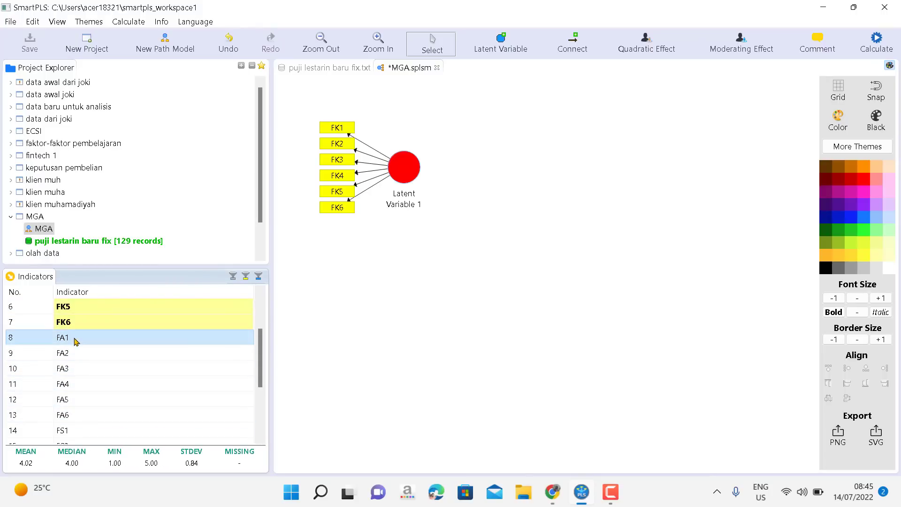
left_click(77, 418, "shift")
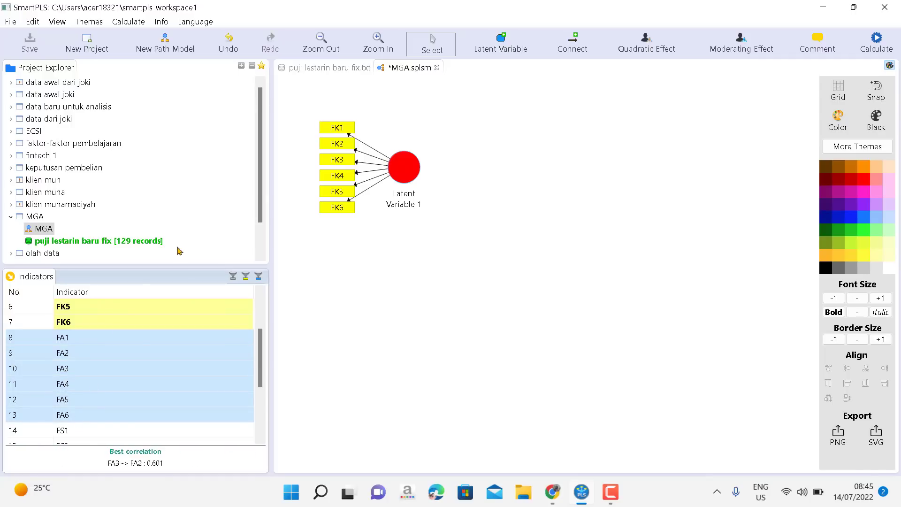
key("shift")
key("shift")
key("shift")
key("shift")
key("shift")
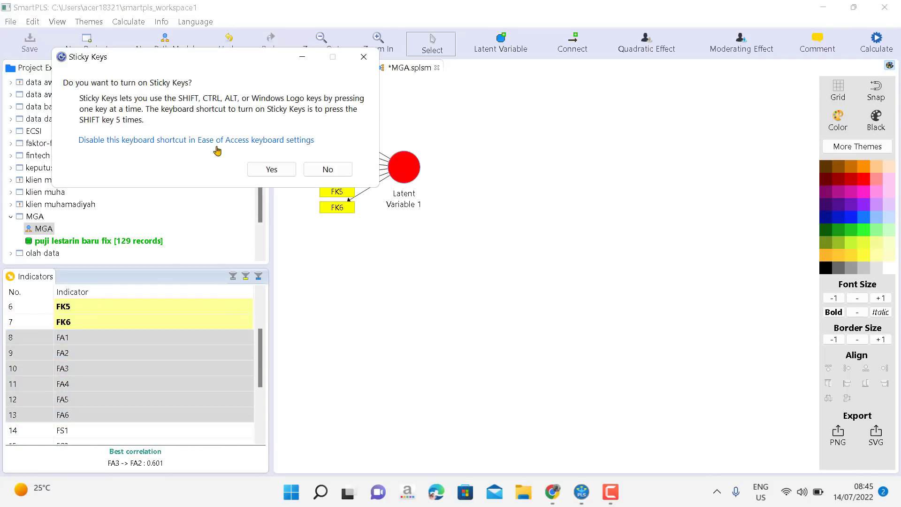
left_click(363, 57)
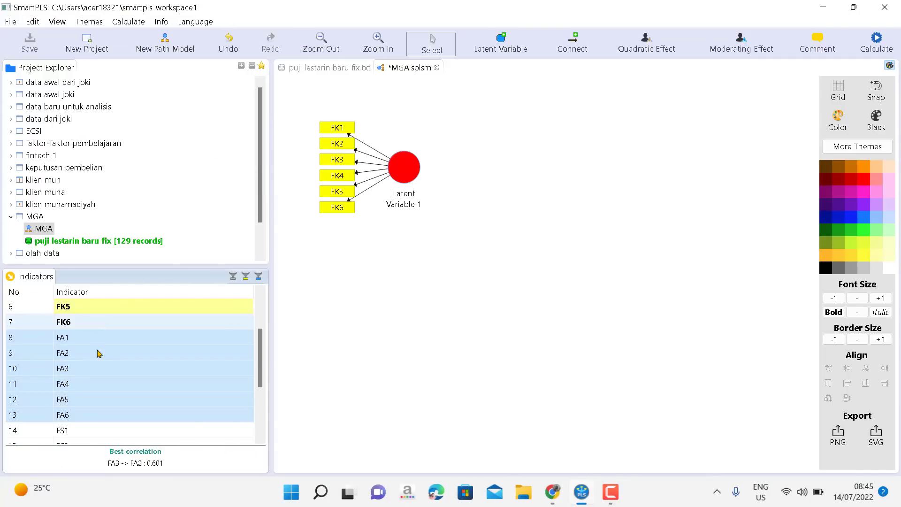
left_click_drag(126, 390, 401, 275)
left_click(450, 253)
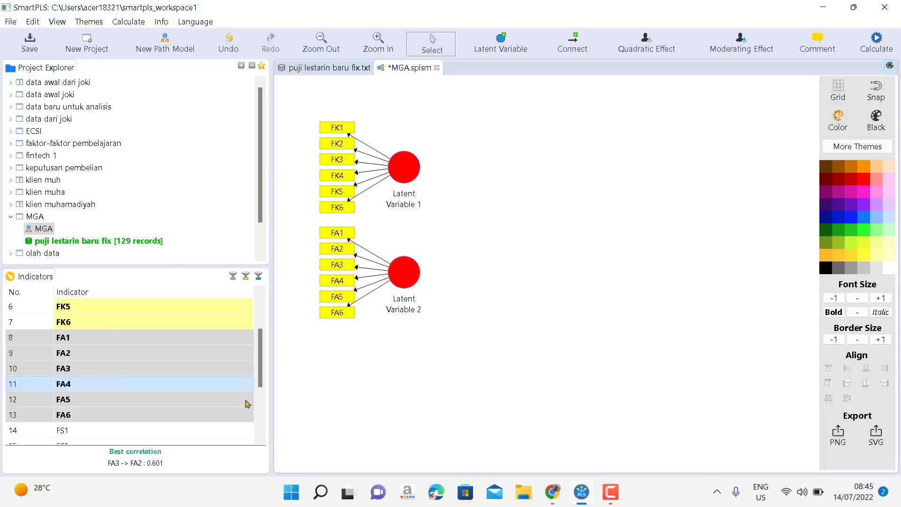
Add a latent variable with the indicators FS1, FS2 and FS3 below the FA construct.
left_click(261, 439)
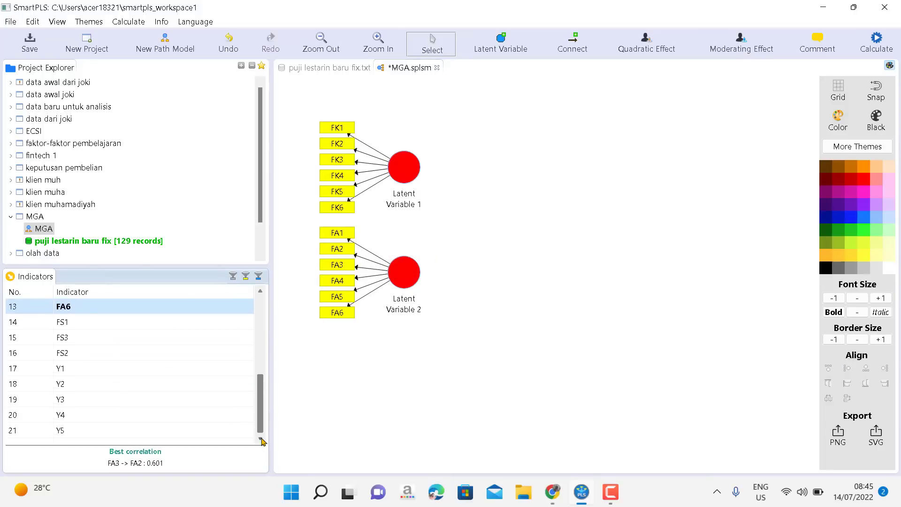
left_click(97, 322)
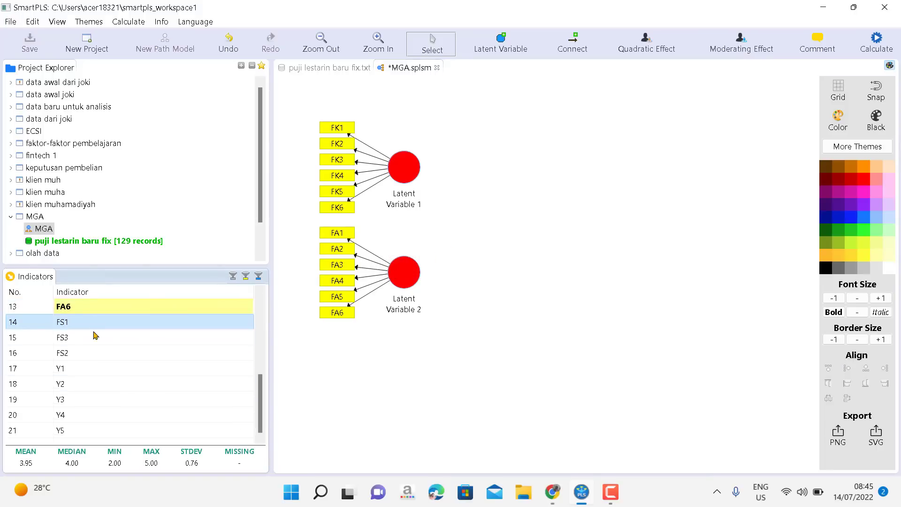
left_click(97, 352, "shift")
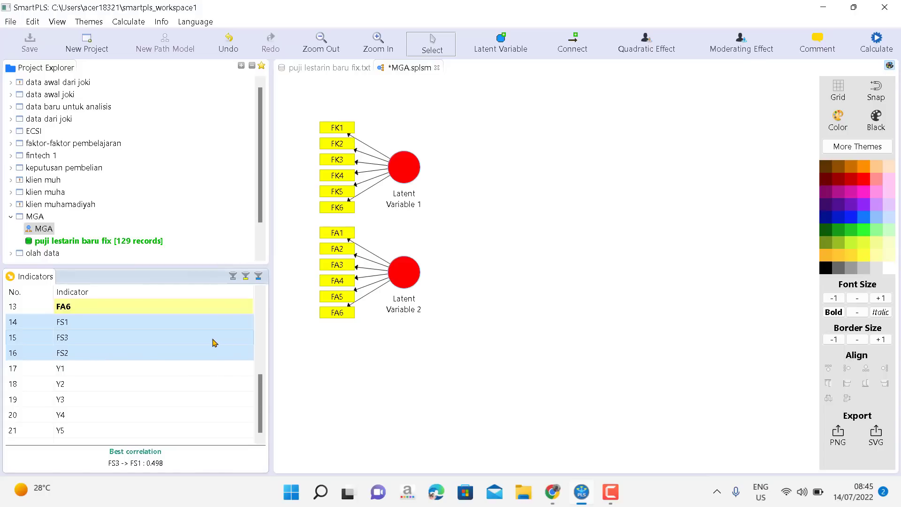
left_click_drag(182, 342, 417, 354)
left_click(418, 336)
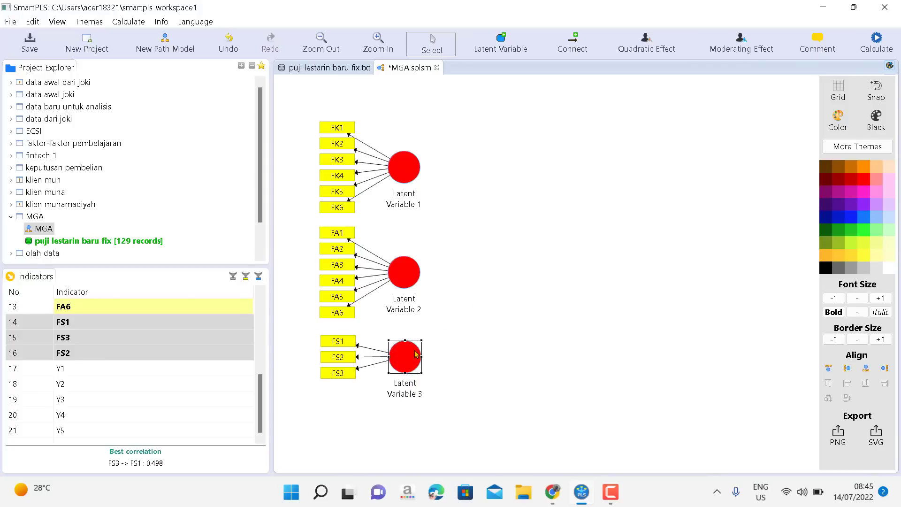
left_click(496, 287)
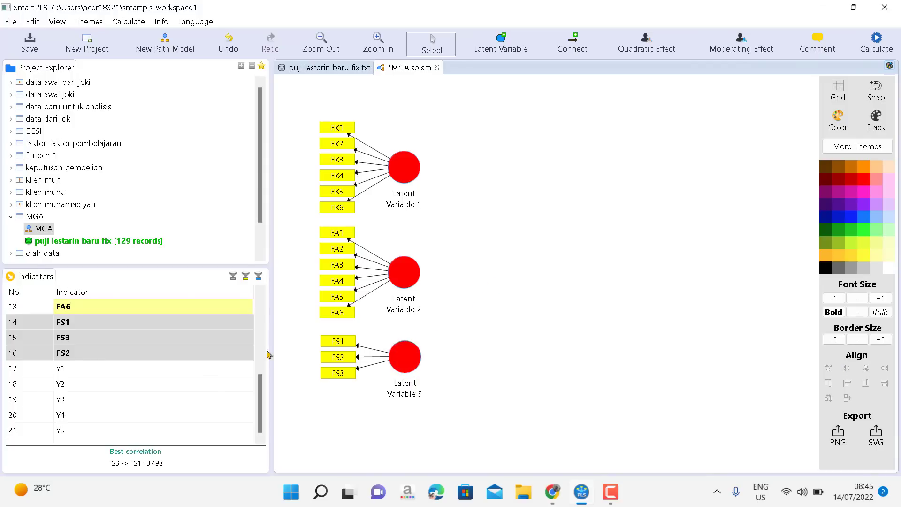
Add a latent variable with the indicators Y1 to Y5 to the right of the other constructs and align its indicators on its right side.
left_click(69, 375)
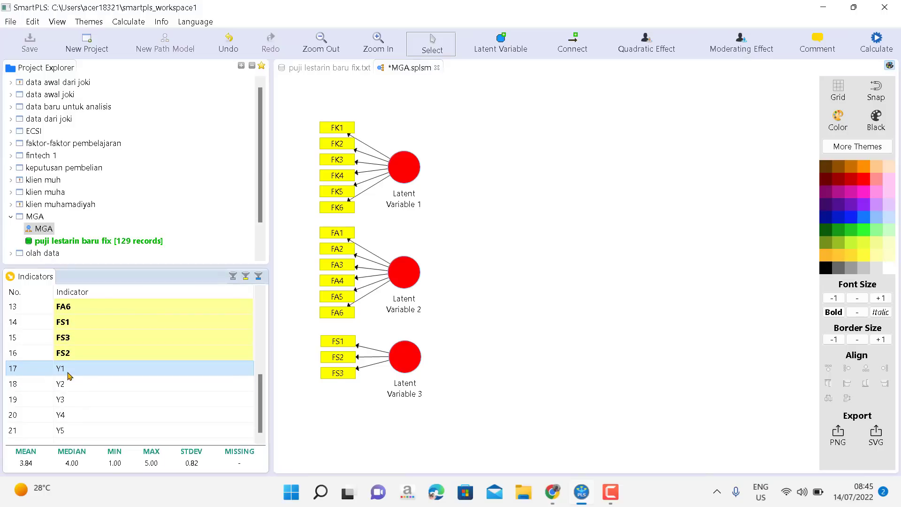
left_click(73, 433, "shift")
left_click_drag(74, 435, 634, 241)
left_click_drag(712, 249, 731, 257)
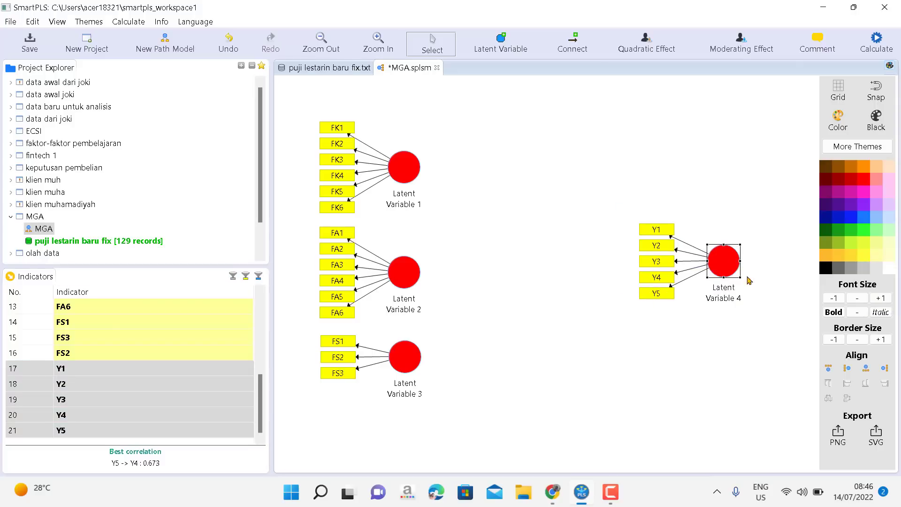
left_click(885, 368)
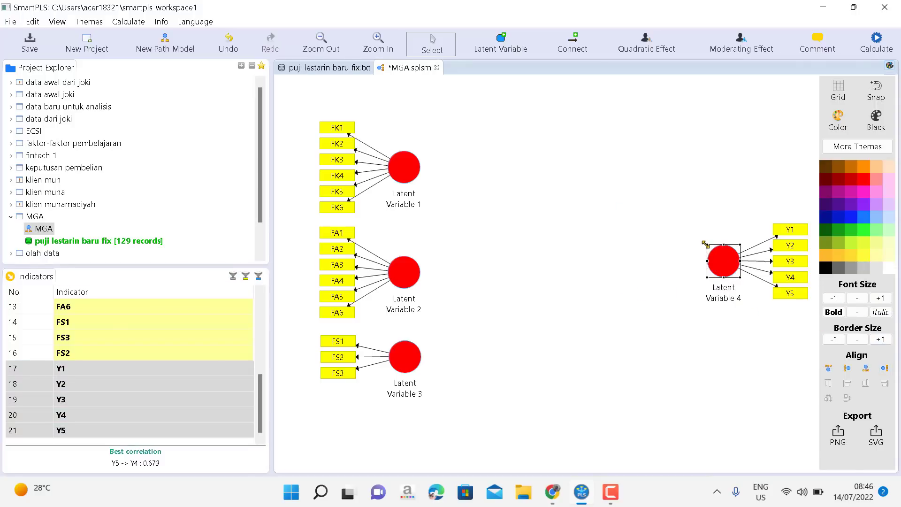
left_click(657, 209)
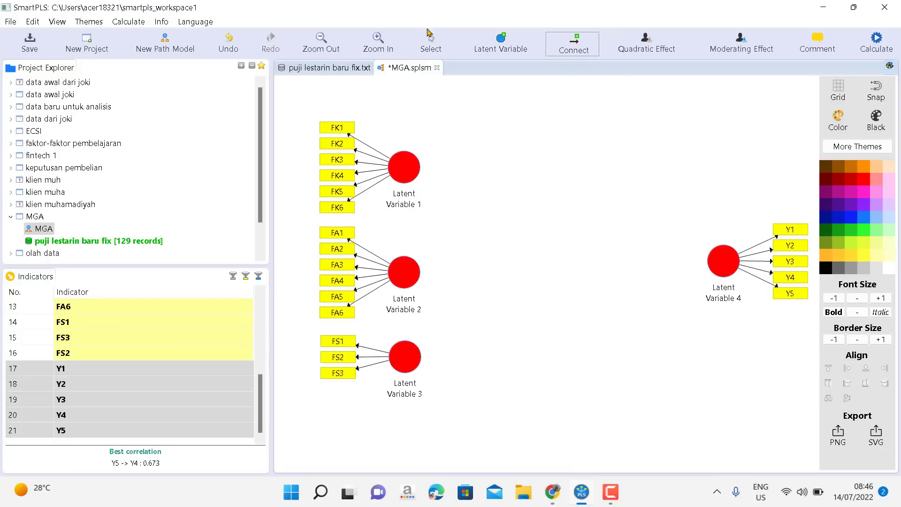
Connect the FK, FA and FS latent variables each with a path leading to the Y latent variable.
left_click(428, 44)
left_click(566, 39)
left_click_drag(420, 168, 714, 260)
left_click_drag(405, 282, 708, 274)
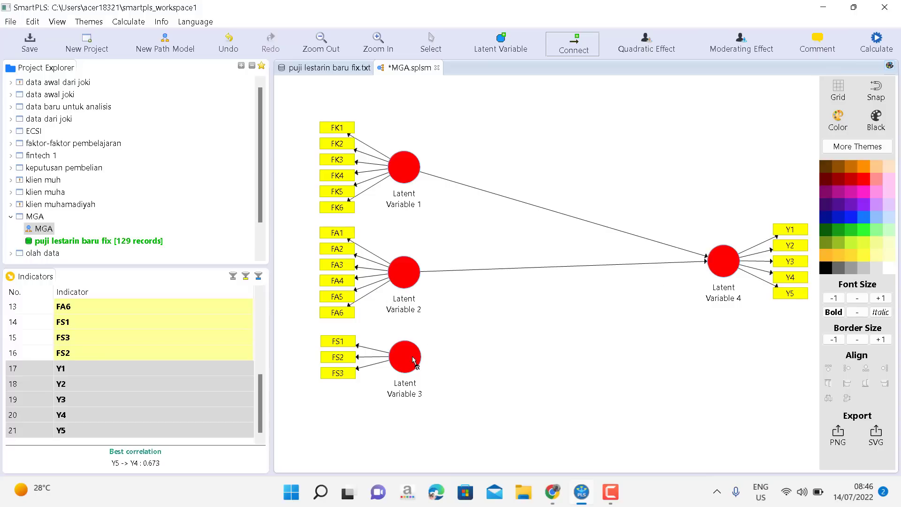
left_click_drag(413, 359, 715, 271)
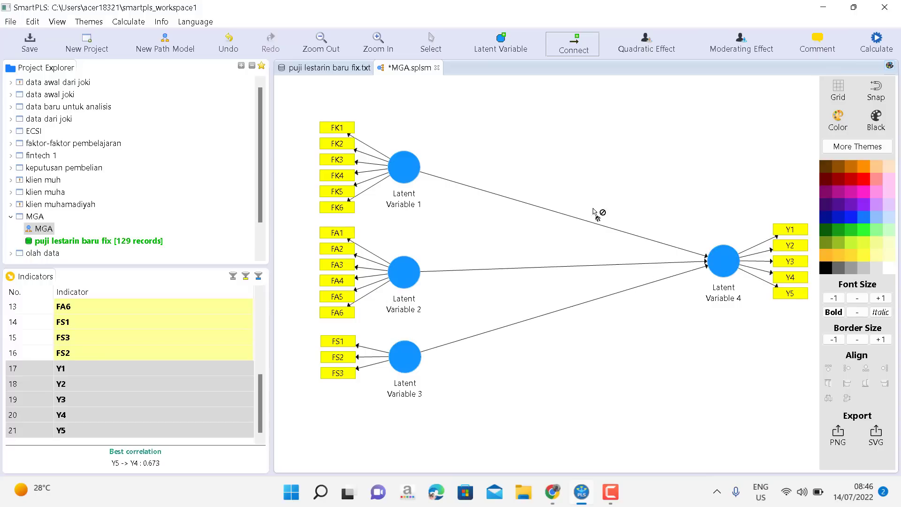
left_click(435, 45)
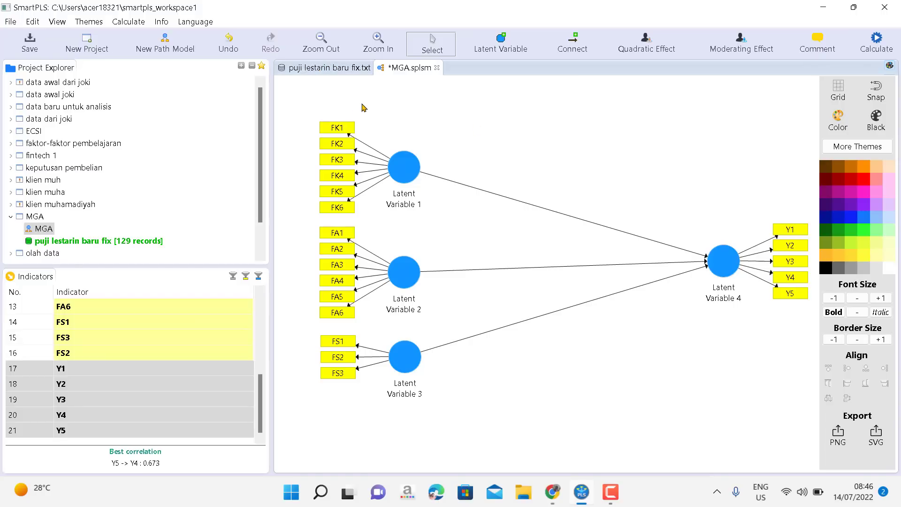
Generate data groups for the imported dataset with Gender as group column 0, keeping the prefix GROUP_ and 10 minimum cases.
left_click(320, 70)
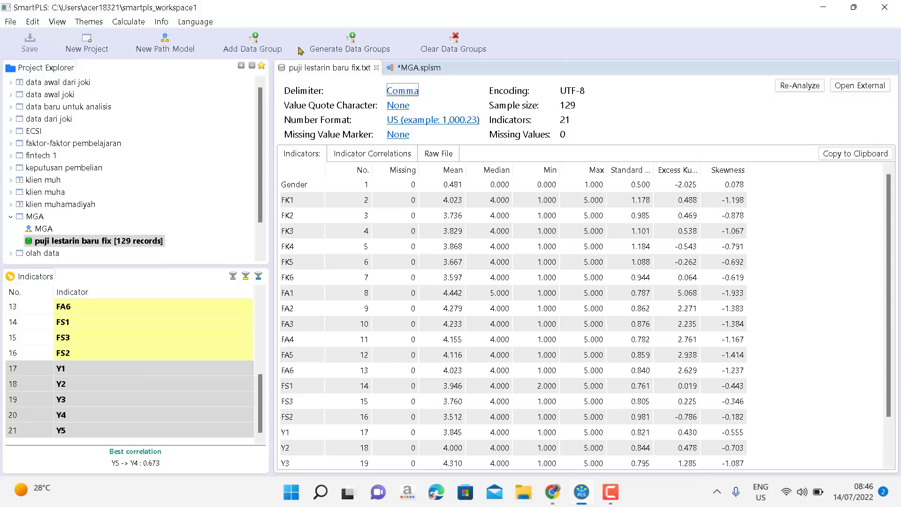
left_click(353, 44)
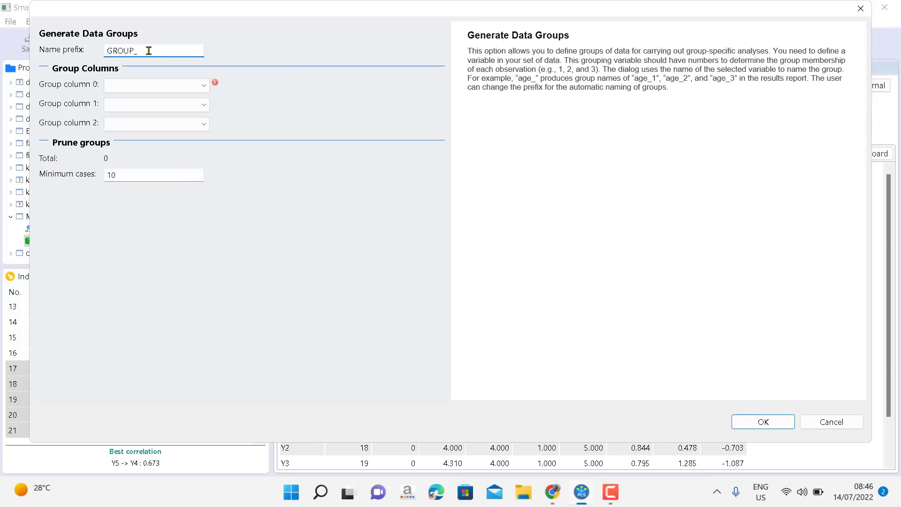
left_click(204, 87)
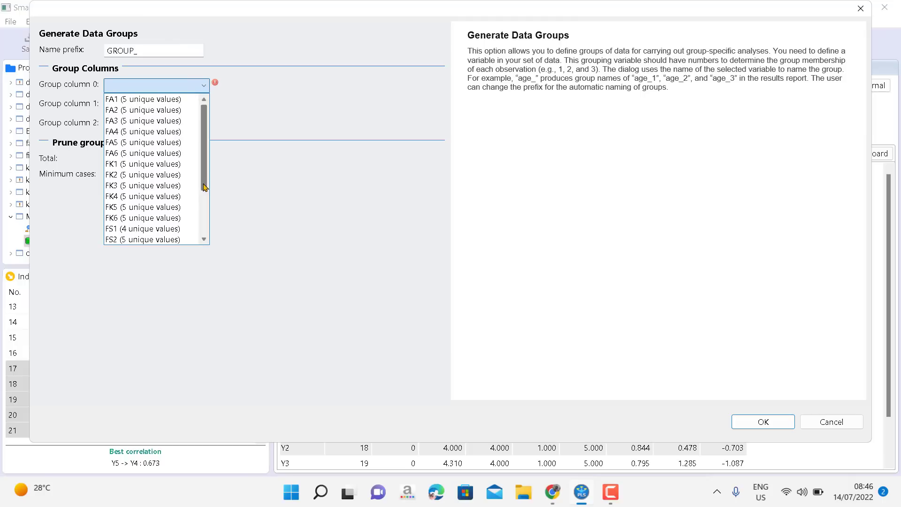
left_click(204, 241)
left_click(204, 241)
left_click(204, 241)
left_click(204, 241)
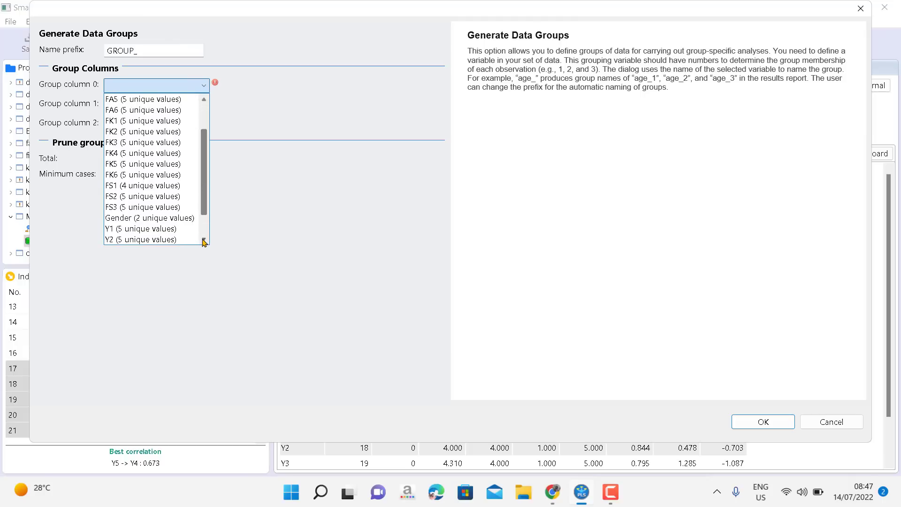
left_click(204, 241)
left_click(204, 241)
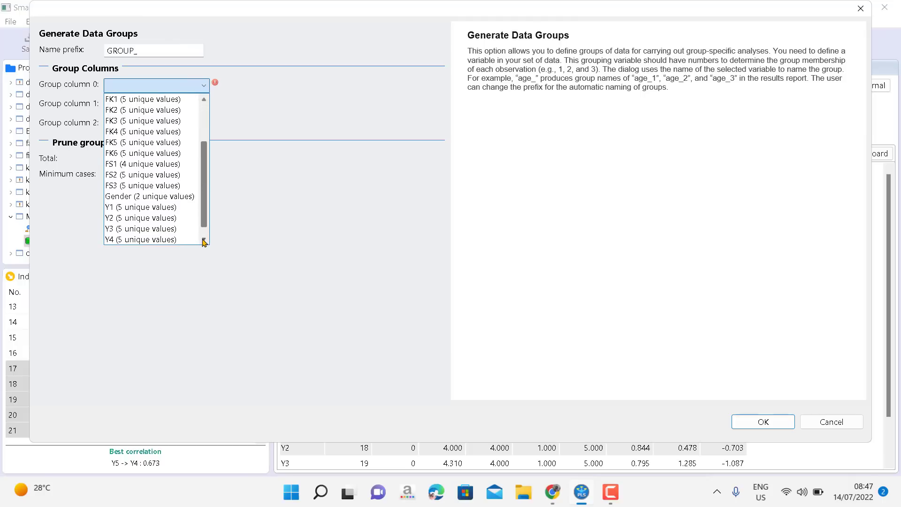
left_click(143, 196)
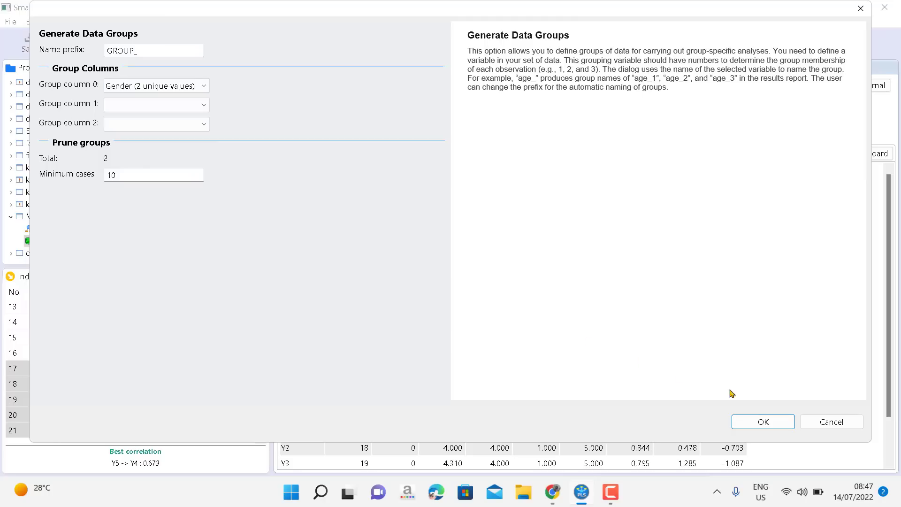
left_click(763, 422)
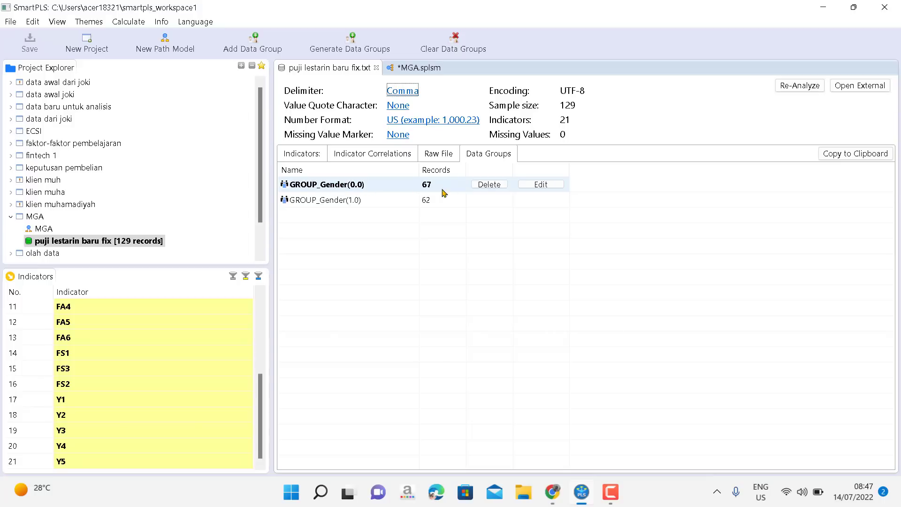
Rename the data group for Gender equal to 0.0 as Perempuan.
left_click(541, 184)
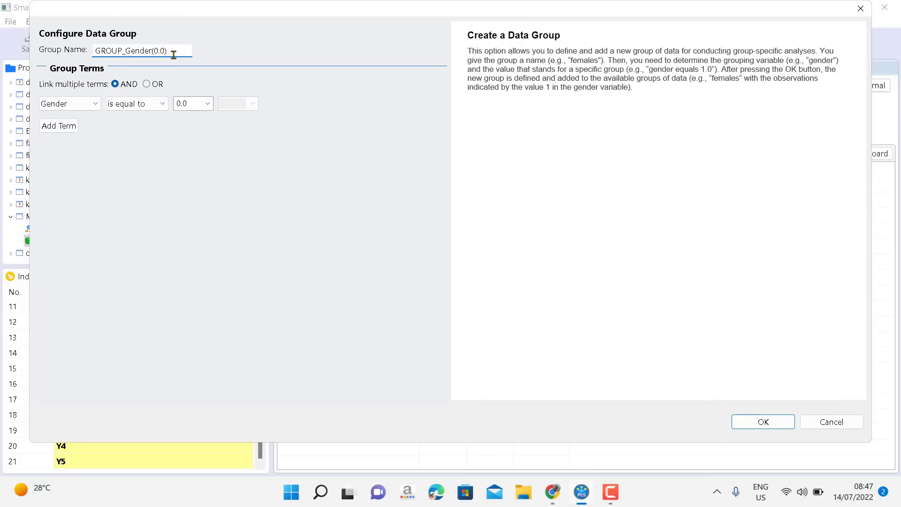
key("BackSpace")
key("BackSpace")
key("BackSpace")
key("BackSpace")
key("BackSpace")
key("BackSpace")
key("BackSpace")
key("BackSpace")
key("BackSpace")
key("BackSpace")
key("BackSpace")
key("BackSpace")
key("BackSpace")
key("BackSpace")
key("BackSpace")
key("BackSpace")
type("Perempuan")
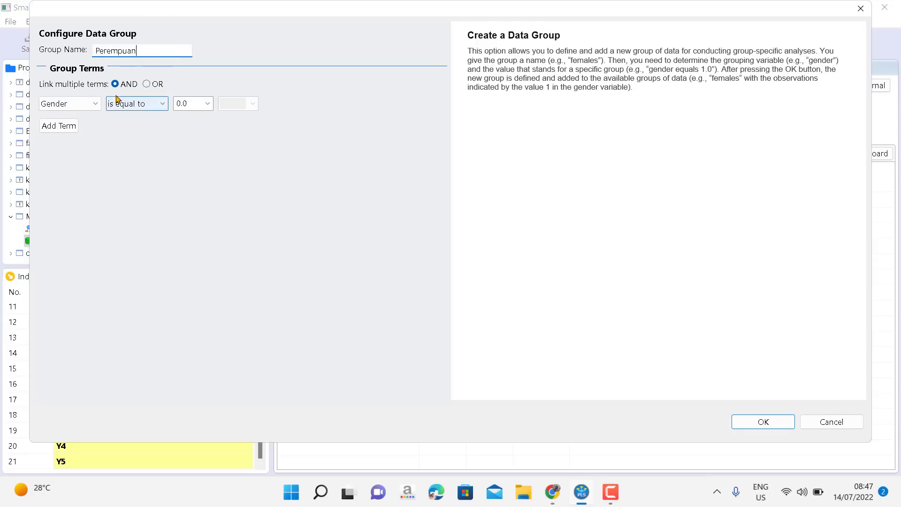
left_click(755, 423)
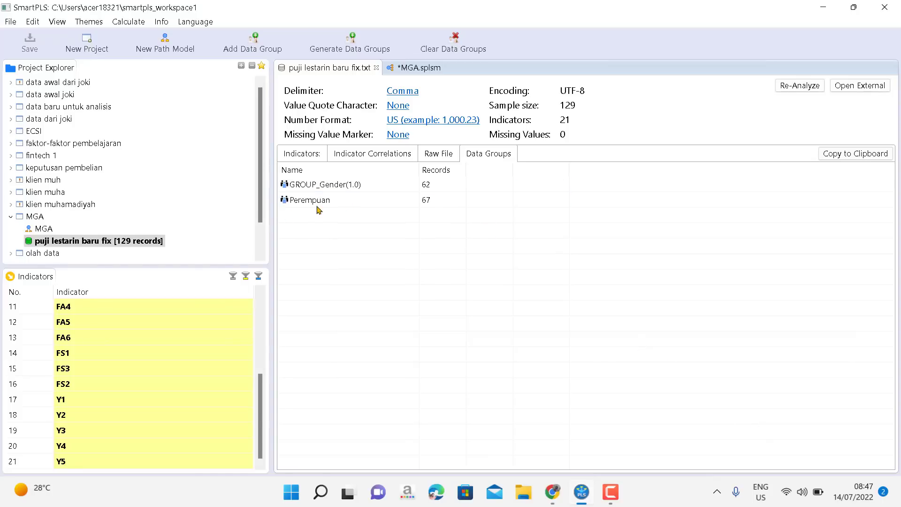
Rename the data group for Gender equal to 1.0 as Pria.
left_click(543, 184)
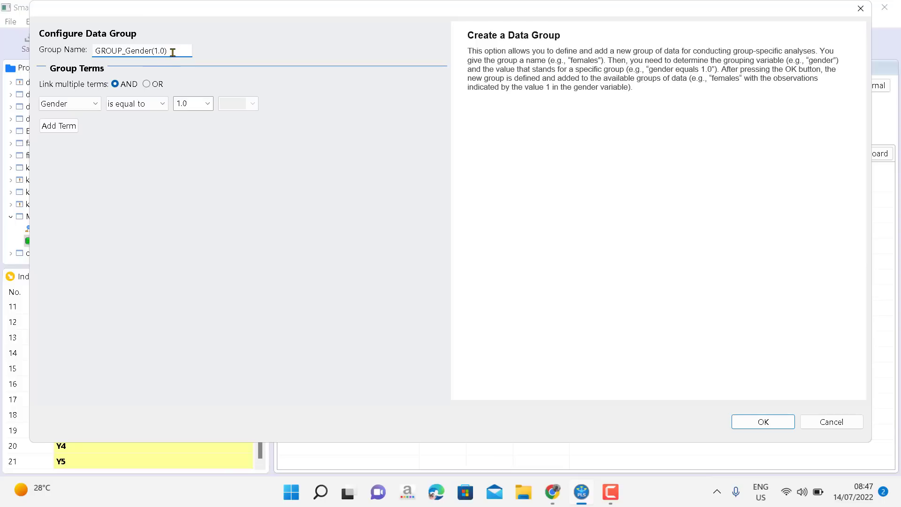
key("BackSpace")
key("BackSpace")
key("BackSpace")
key("BackSpace")
key("BackSpace")
key("BackSpace")
key("BackSpace")
key("BackSpace")
key("BackSpace")
key("BackSpace")
key("BackSpace")
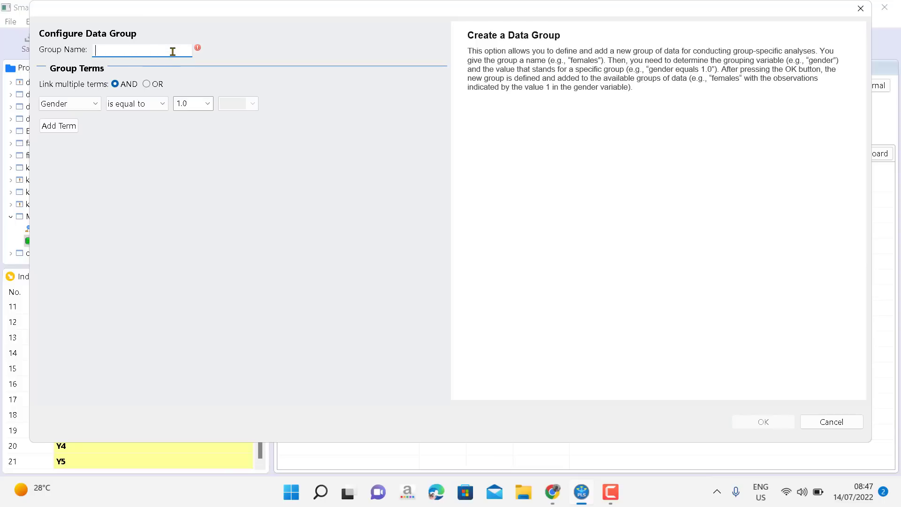
type("Pria")
left_click(764, 421)
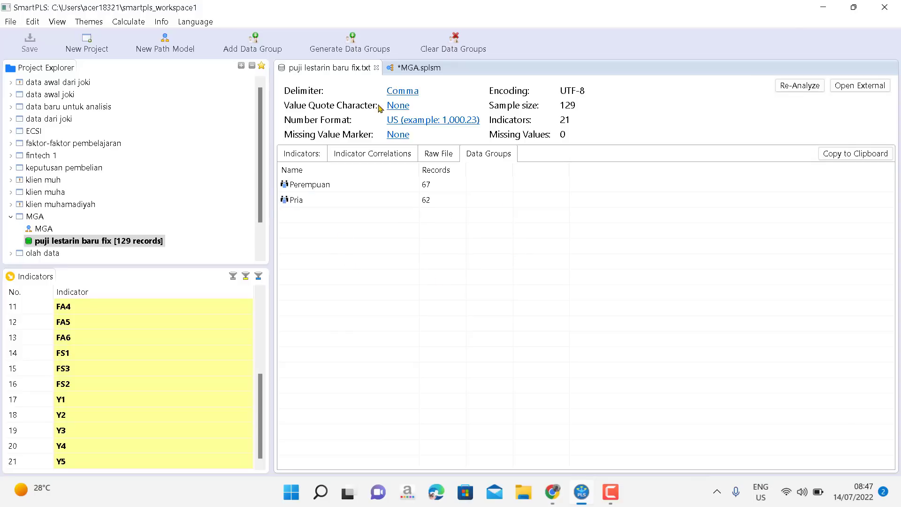
Run the PLS Algorithm on the MGA model with Path weighting, 300 maximum iterations and stop criterion 7.
left_click(414, 69)
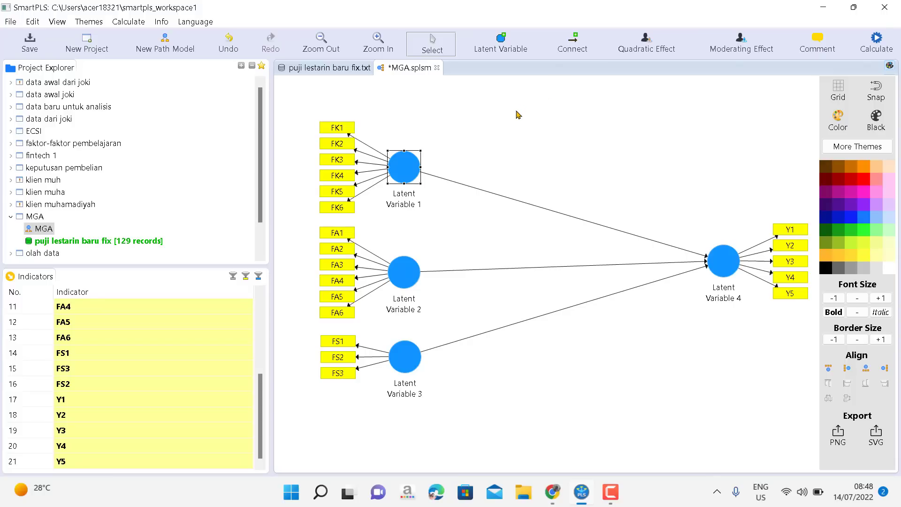
left_click(876, 44)
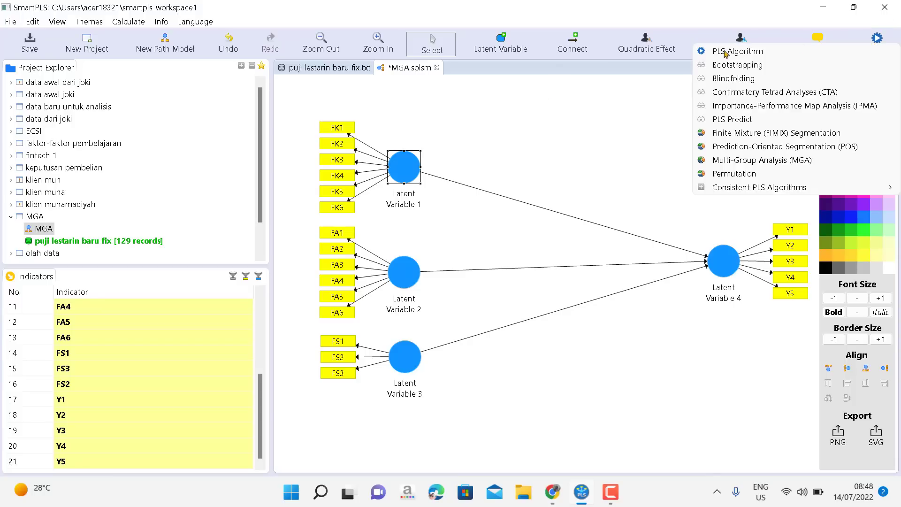
left_click(711, 53)
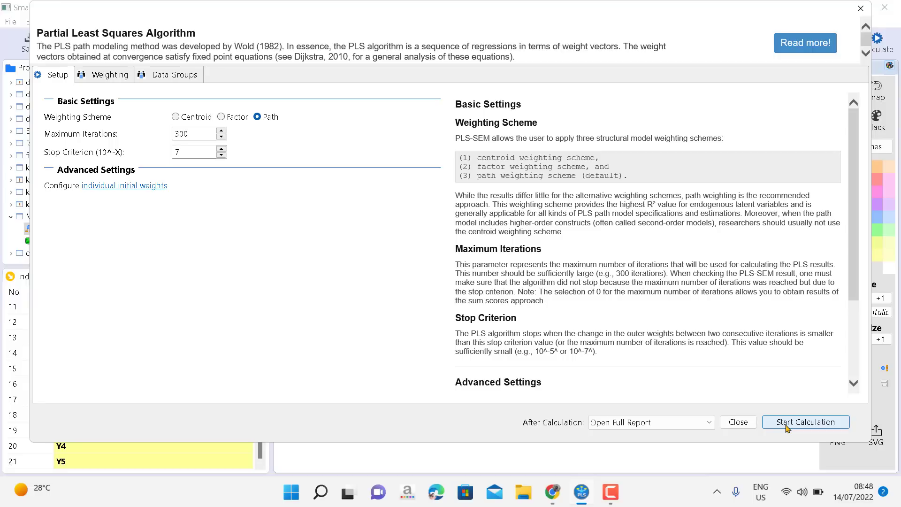
left_click(786, 425)
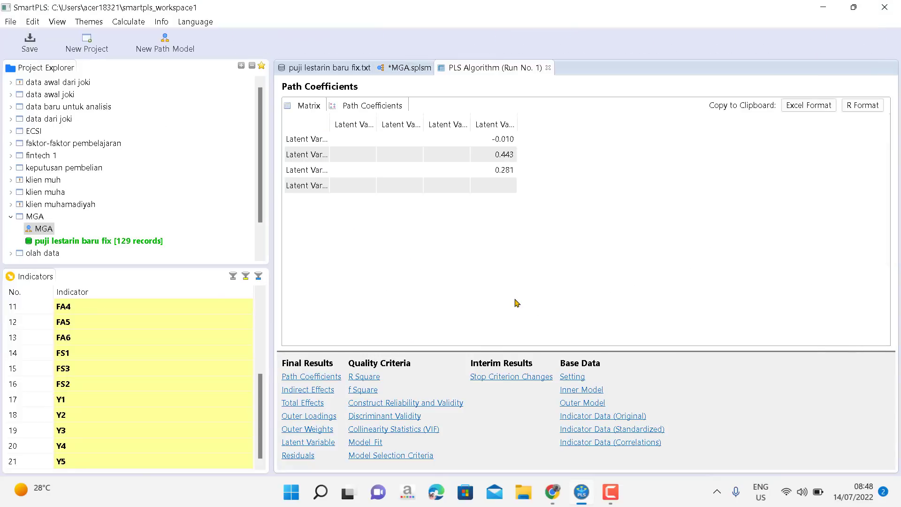
Check the indicators' outer loadings in the PLS Algorithm report, and return to the MGA path model.
left_click(320, 418)
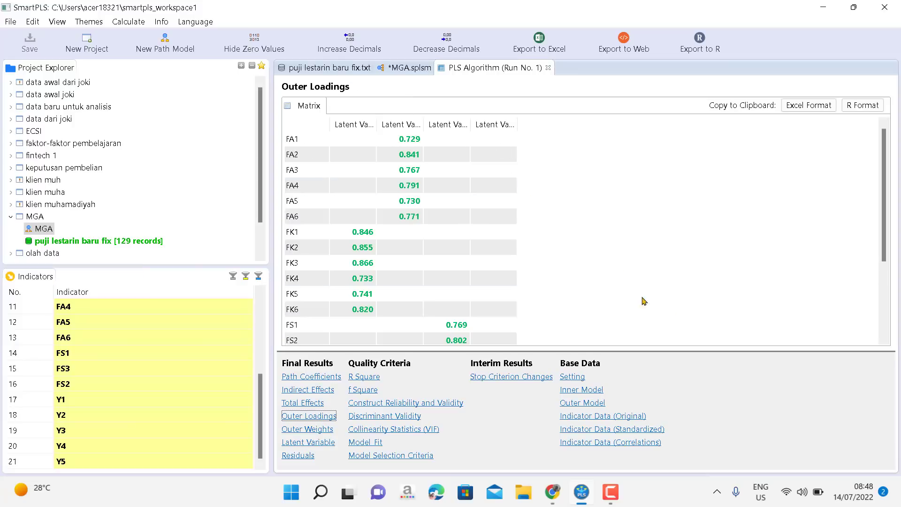
scroll(891, 338, "down", 1)
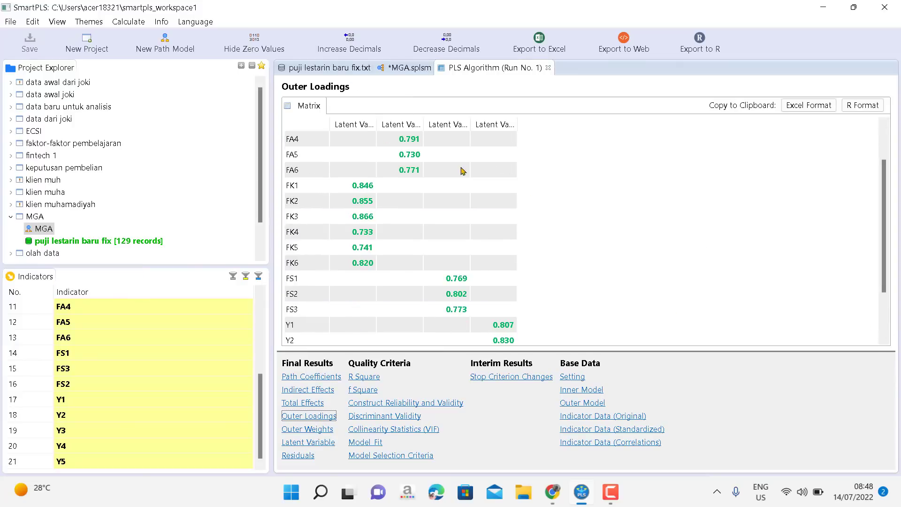
left_click(408, 69)
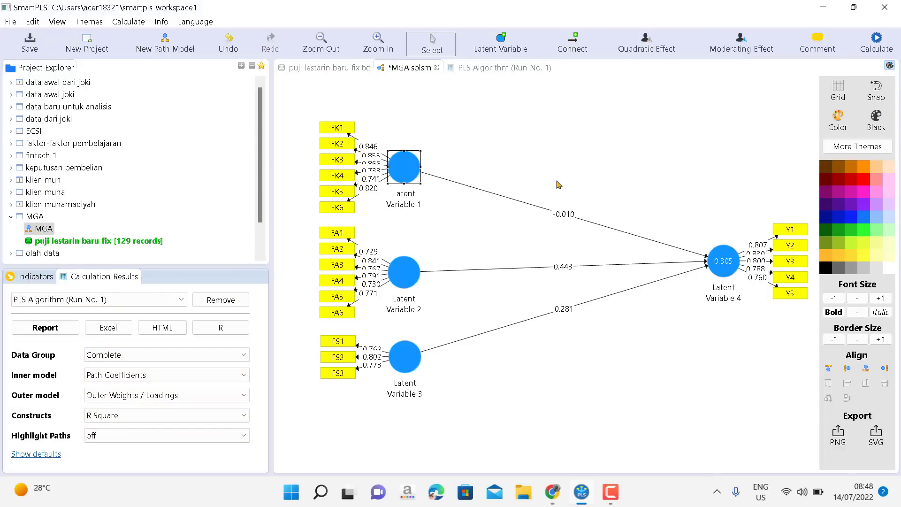
Rename Latent Variable 1, measured by the FK indicators, as financial knowledge.
left_click(438, 214)
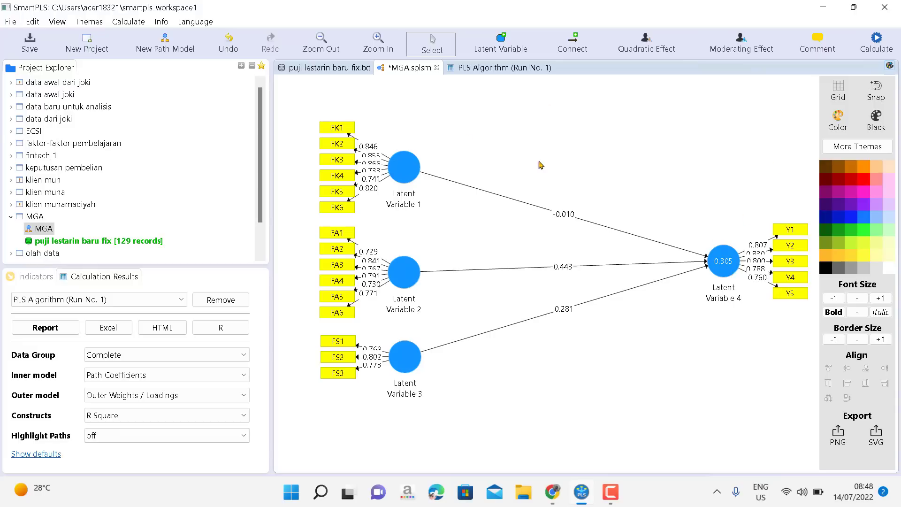
right_click(406, 176)
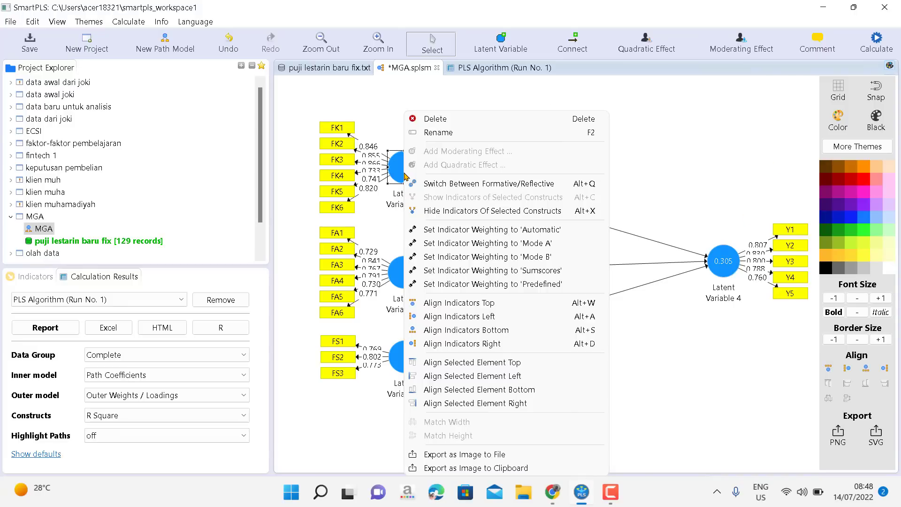
left_click(432, 139)
type("financial k")
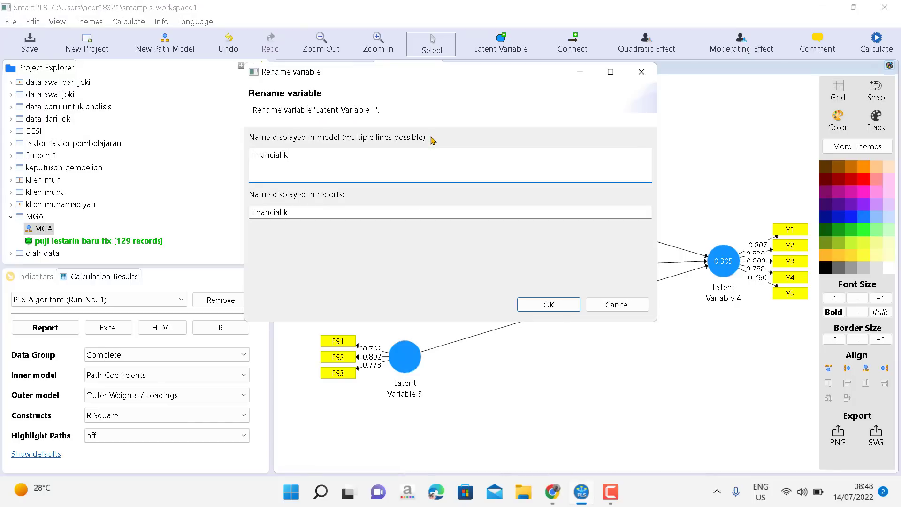
type("nowledeg")
key("BackSpace")
key("BackSpace")
type("ge")
left_click(559, 307)
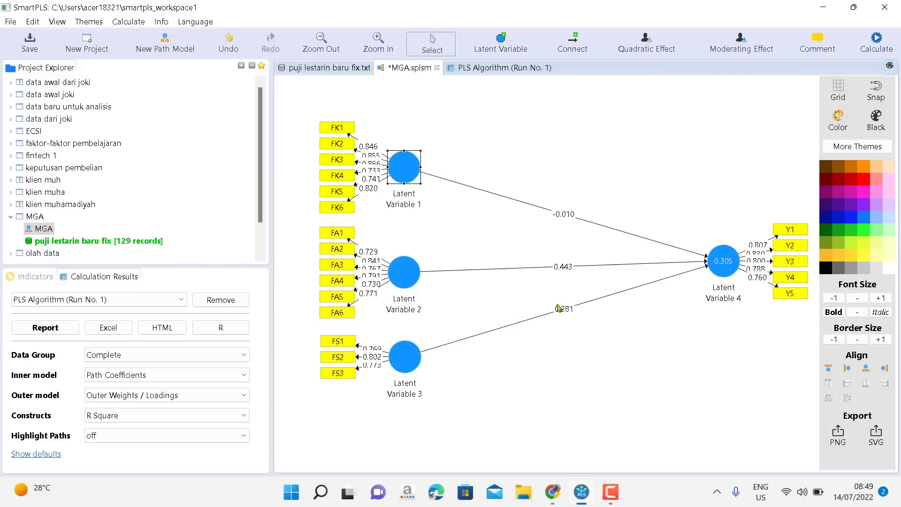
Rename Latent Variable 2, measured by the FA indicators, as financial attitude.
left_click(403, 282)
right_click(403, 281)
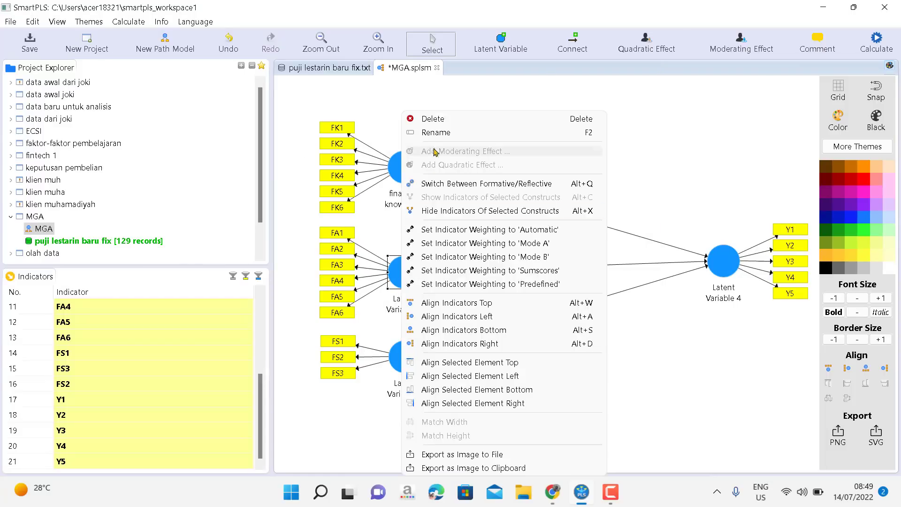
left_click(435, 133)
type("finan c")
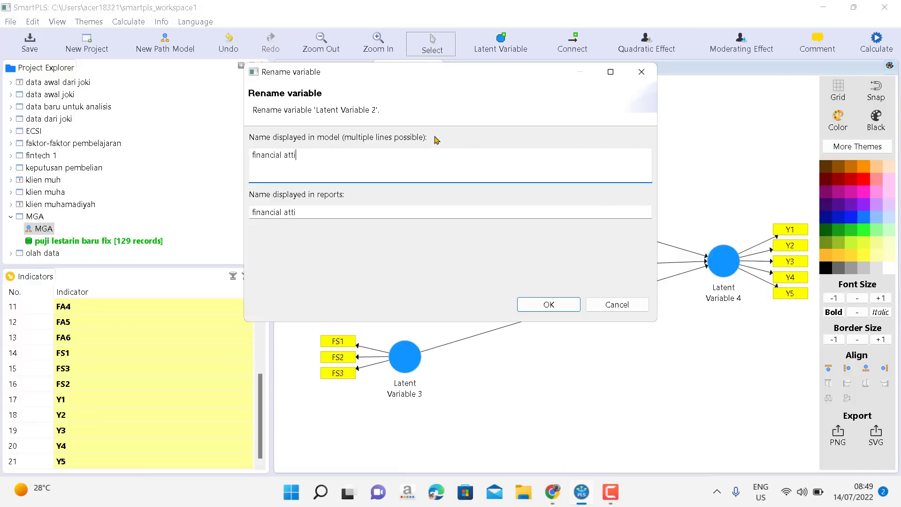
left_click(549, 305)
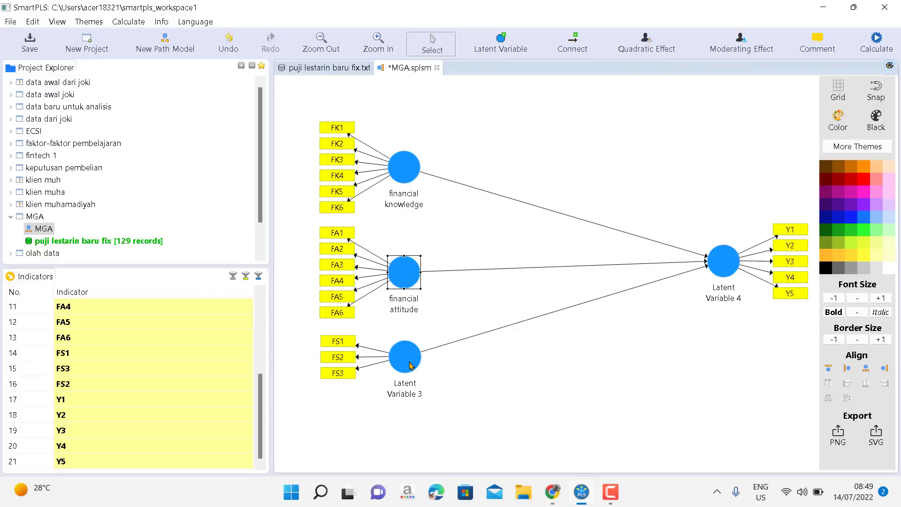
Rename Latent Variable 3, measured by the FS indicators, as financial skill.
right_click(411, 365)
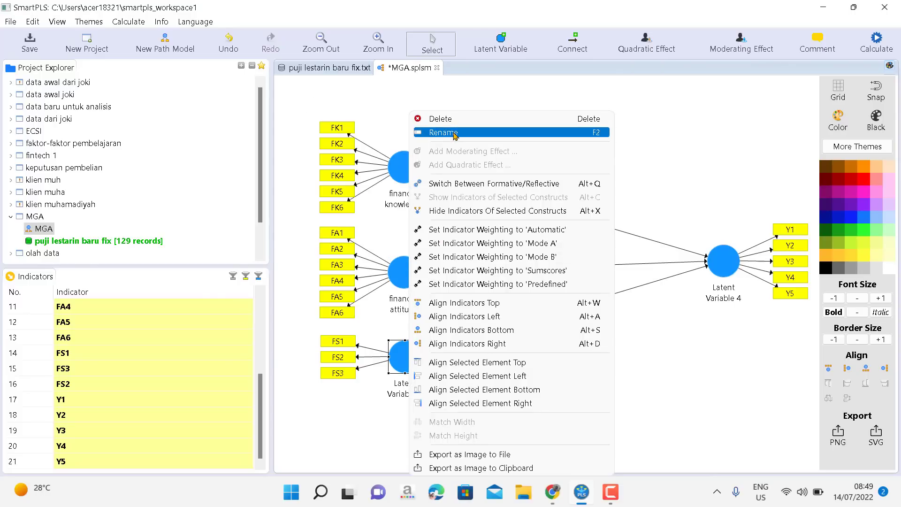
left_click(454, 133)
type("financial skill")
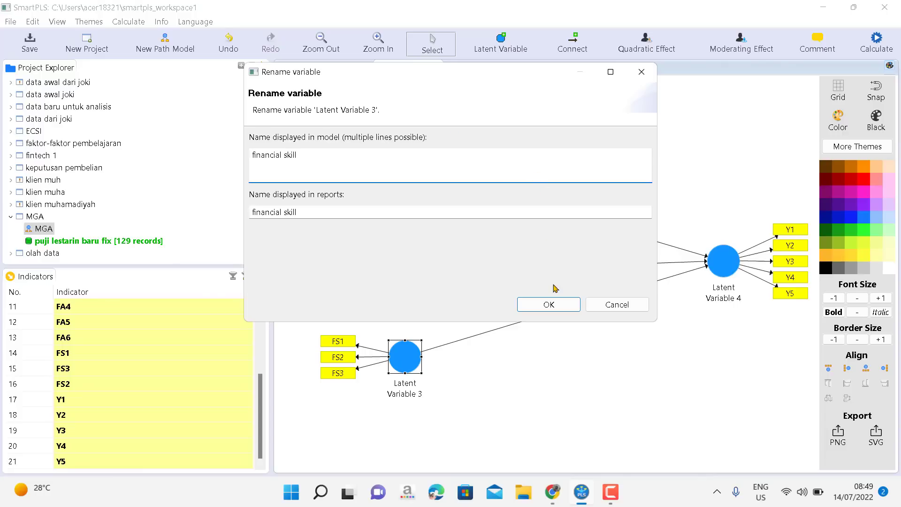
left_click(549, 306)
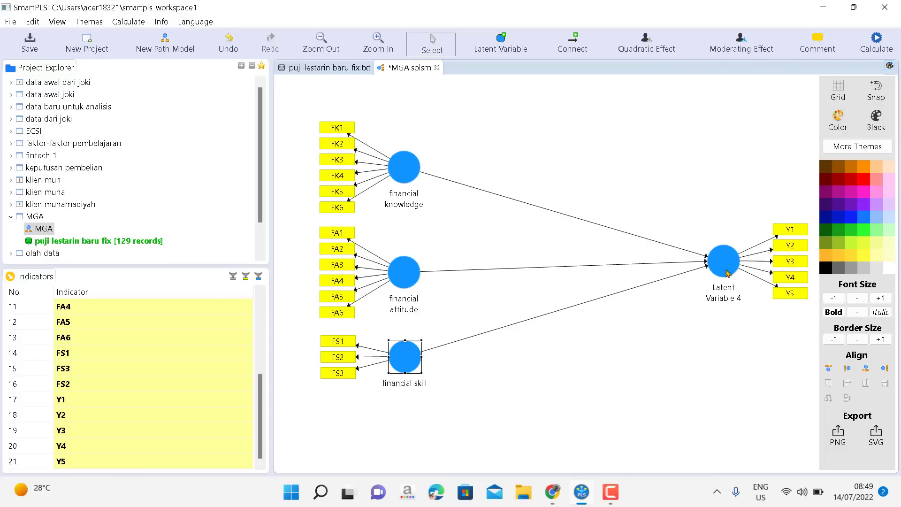
Rename Latent Variable 4, measured by the Y indicators, as investment decision.
right_click(726, 273)
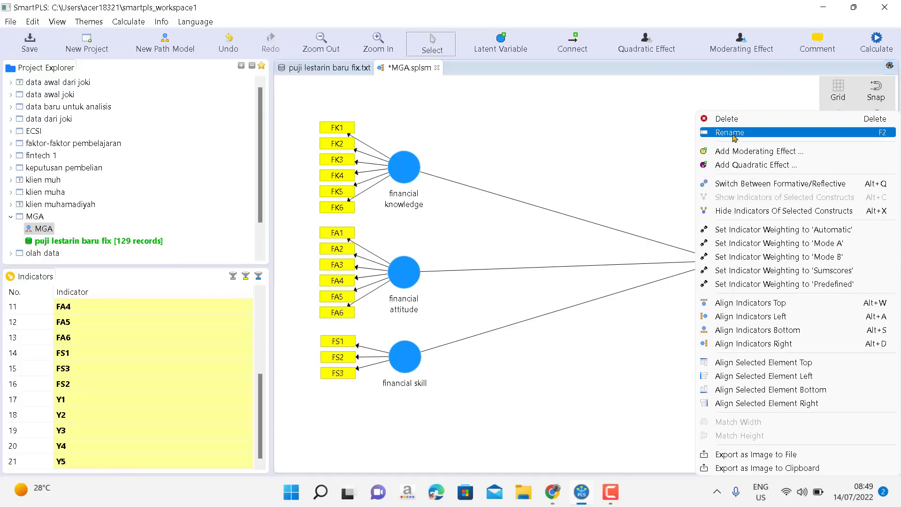
left_click(733, 133)
key("BackSpace")
type("in")
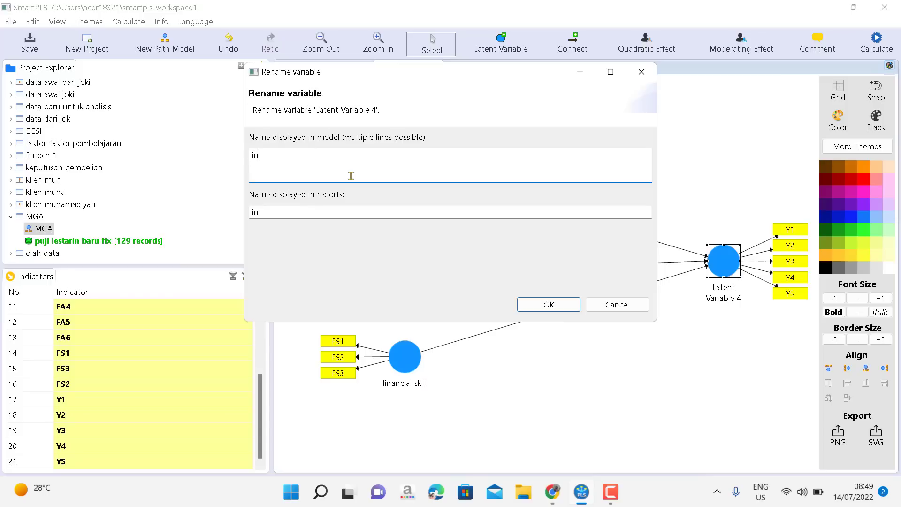
type("vestment decision")
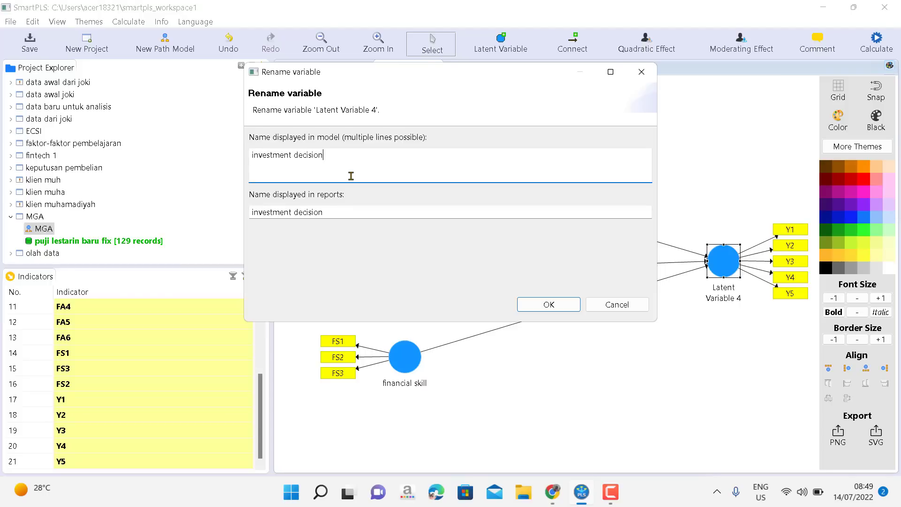
left_click(552, 304)
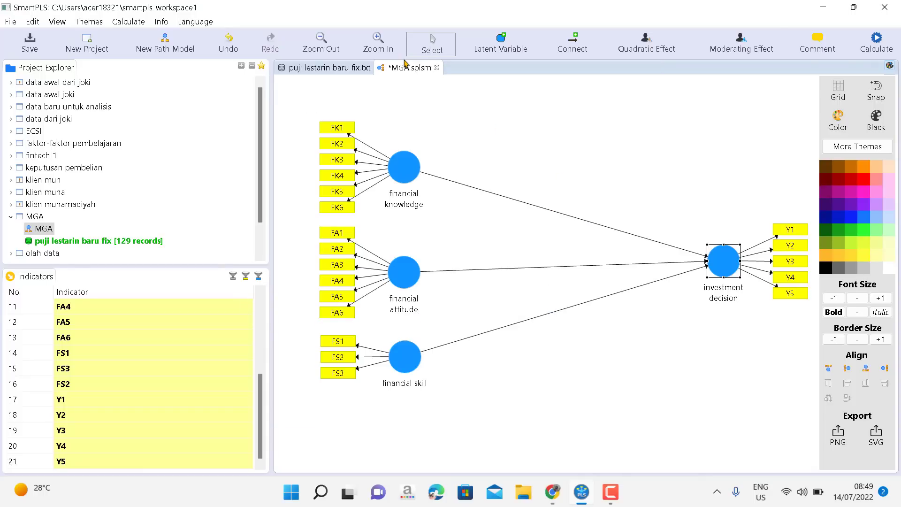
Rerun the PLS Algorithm on the renamed model with Path weighting, 300 maximum iterations and stop criterion 7, keeping the Complete data group.
left_click(874, 51)
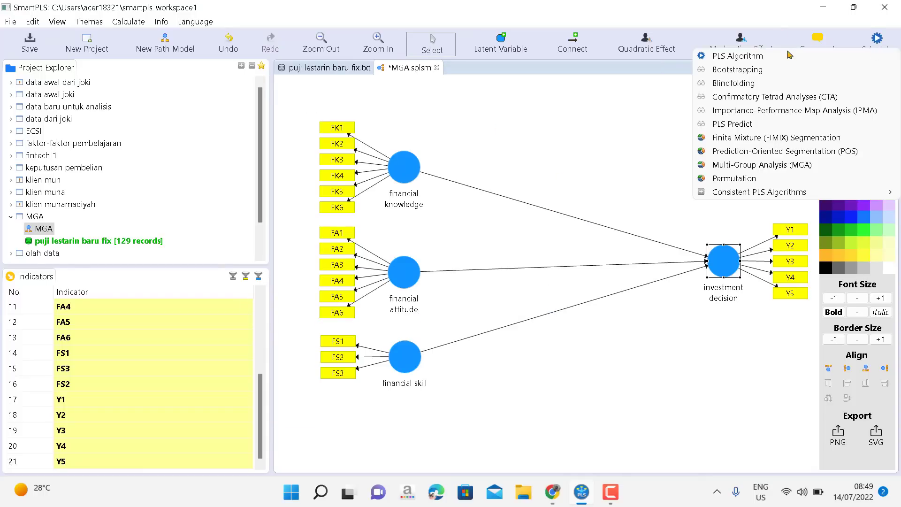
left_click(749, 59)
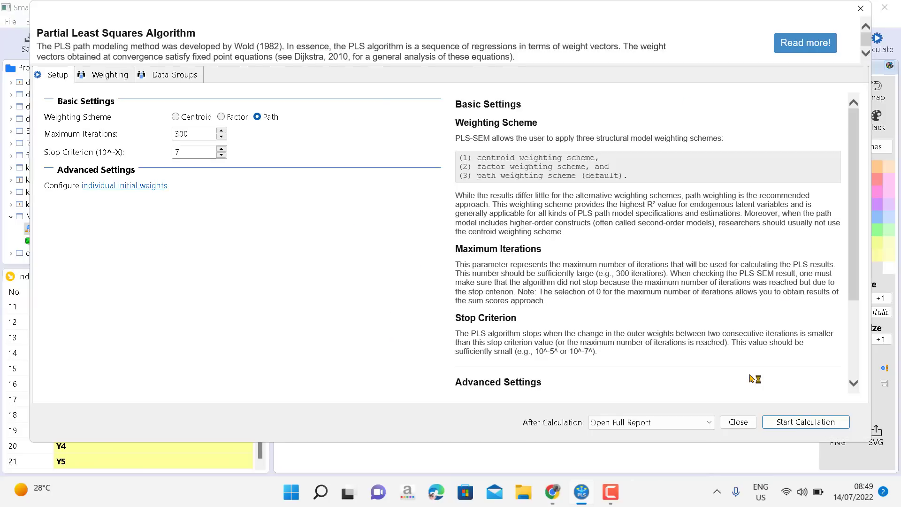
left_click(796, 423)
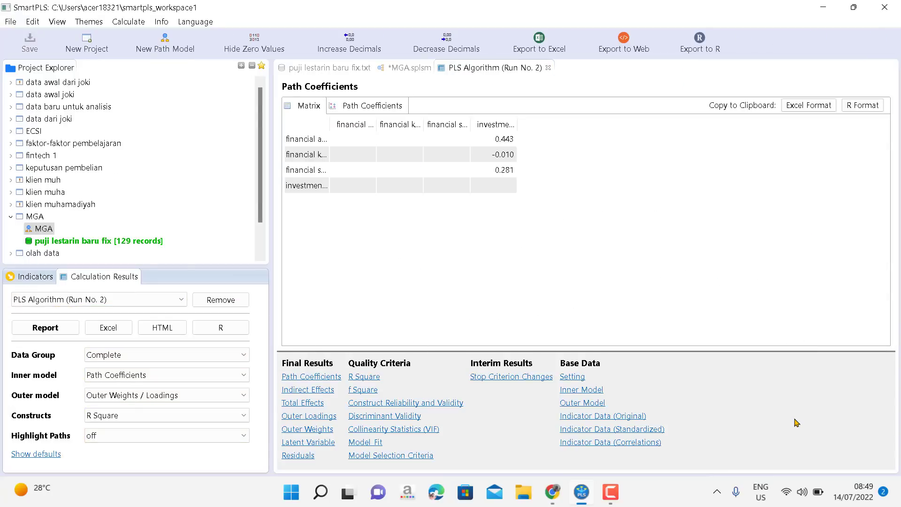
left_click(244, 355)
left_click(242, 368)
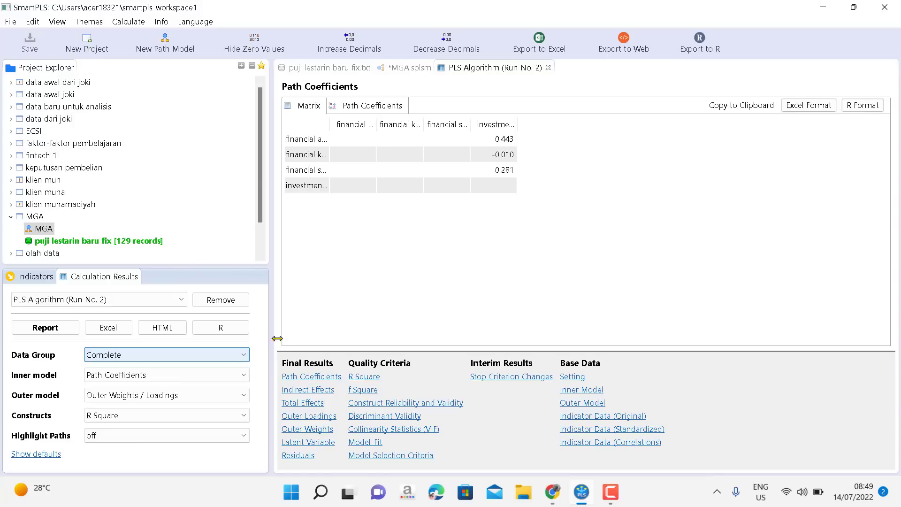
Examine the outer loadings, construct reliability and validity, Fornell-Larcker criterion and cross loadings in the new PLS Algorithm report.
left_click(322, 415)
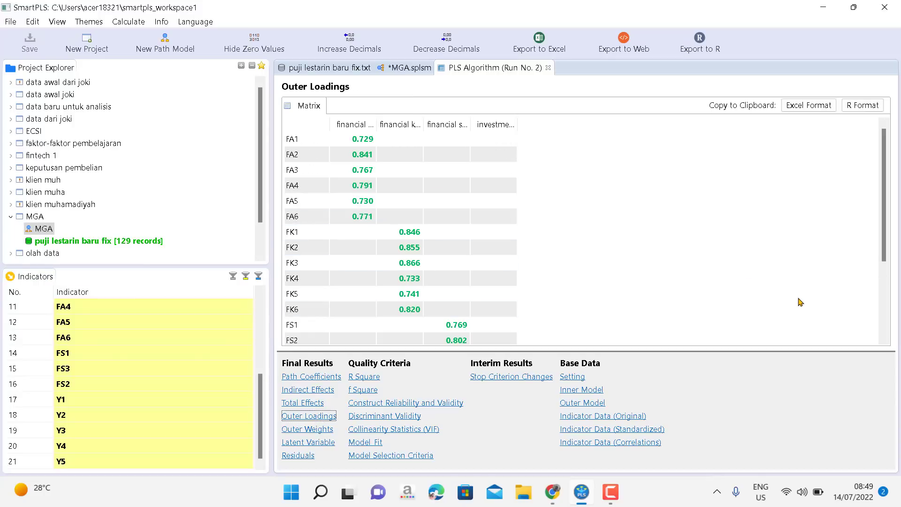
scroll(884, 343, "down", 2)
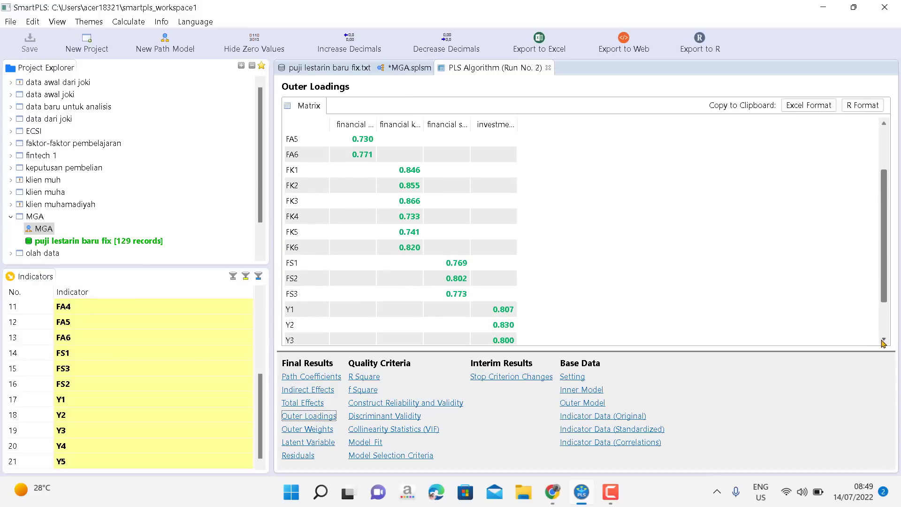
scroll(543, 206, "up", 1)
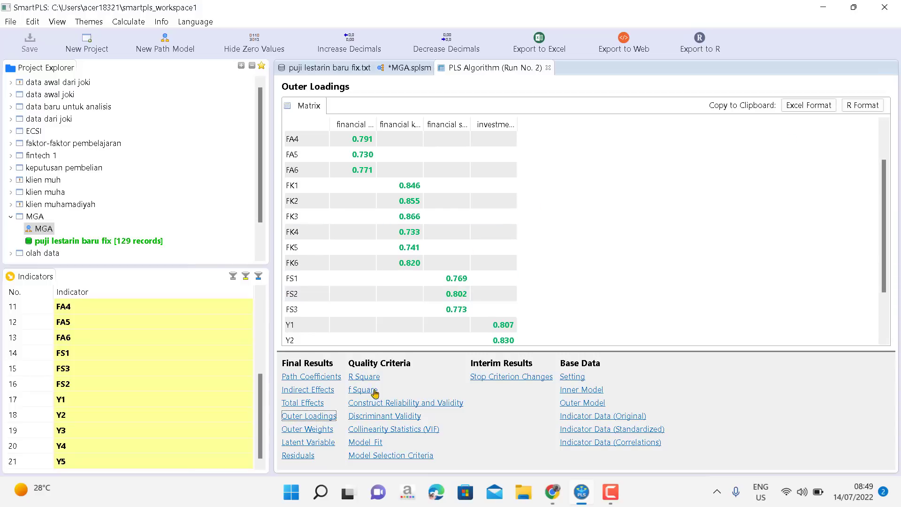
left_click(392, 404)
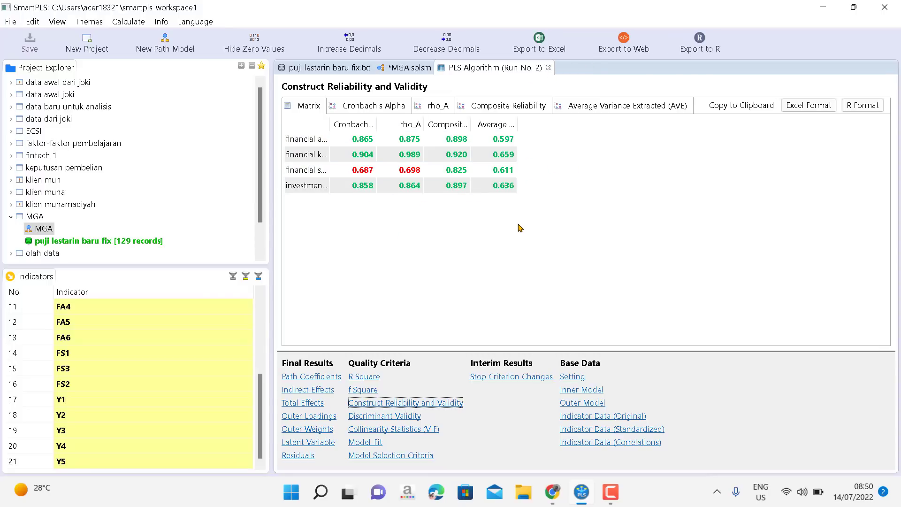
left_click(392, 417)
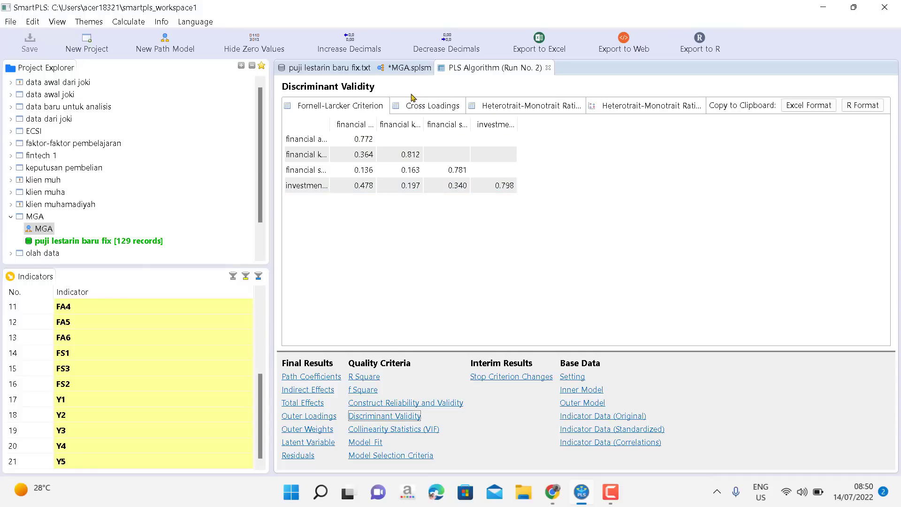
left_click(411, 104)
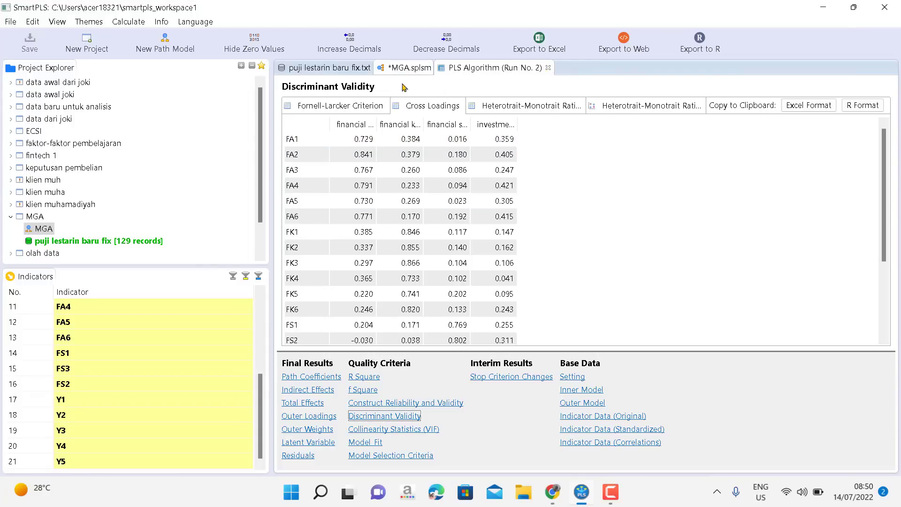
Close the PLS Algorithm report and return to the MGA path model.
left_click(408, 67)
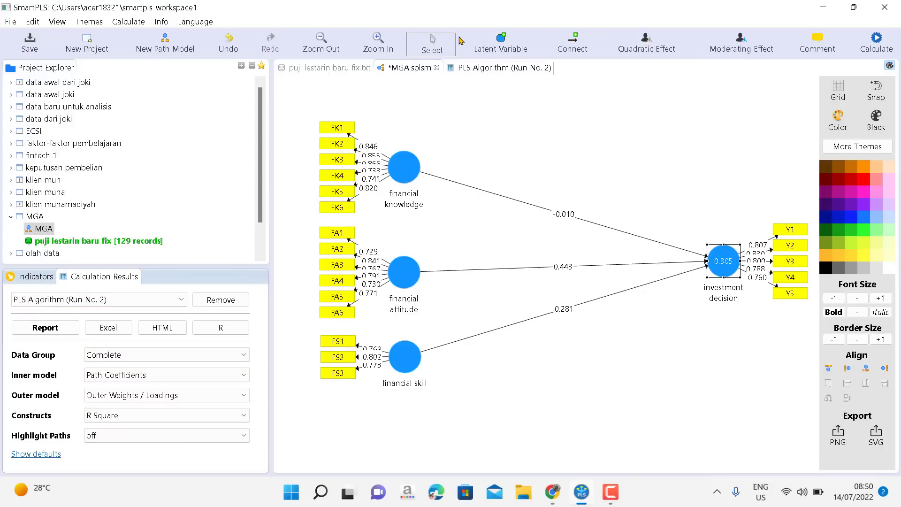
left_click(502, 68)
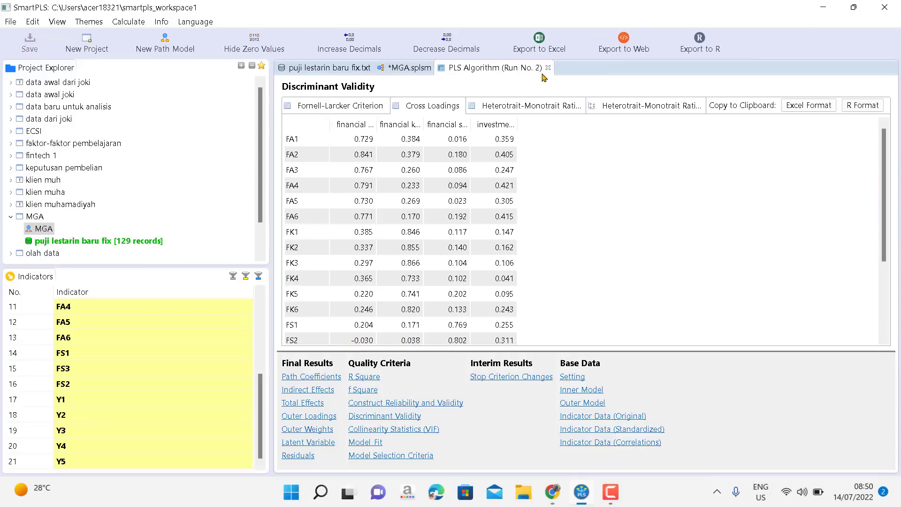
left_click(548, 69)
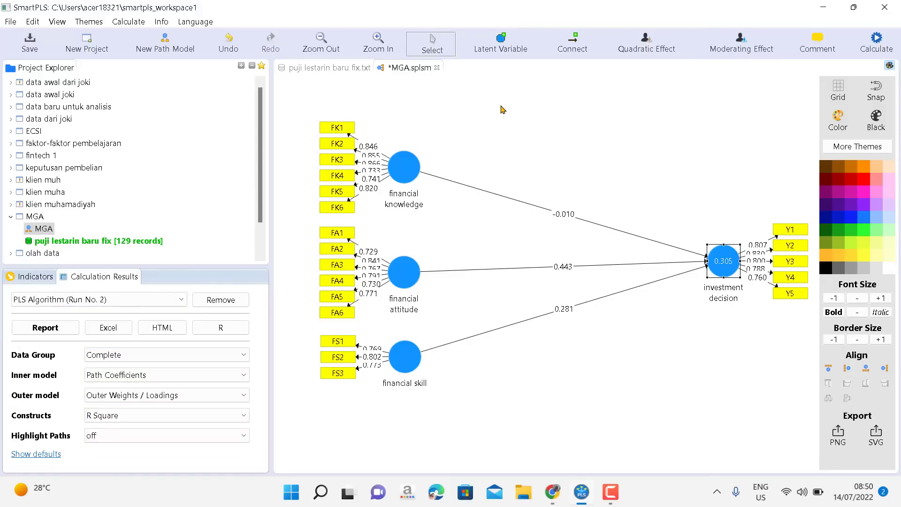
Run the PLS Algorithm for the Perempuan and Pria data groups with Path weighting, 300 maximum iterations and stop criterion 7.
left_click(871, 45)
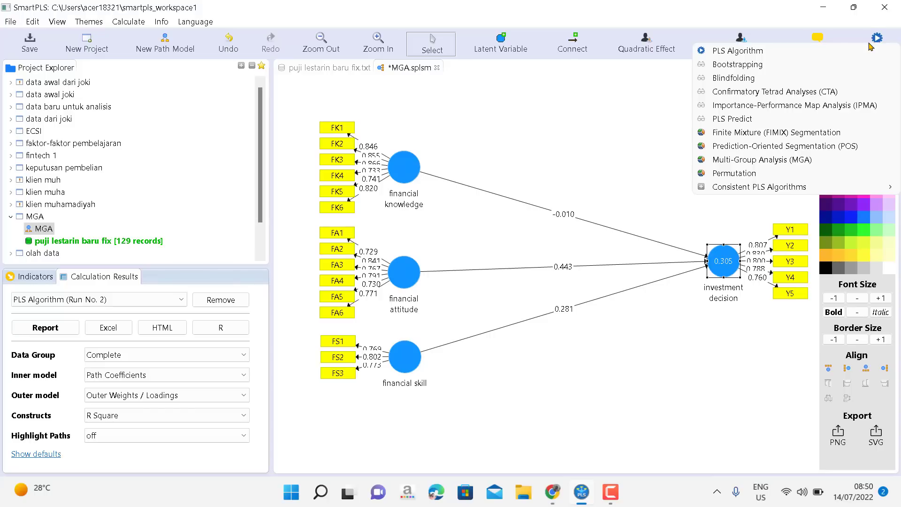
left_click(734, 60)
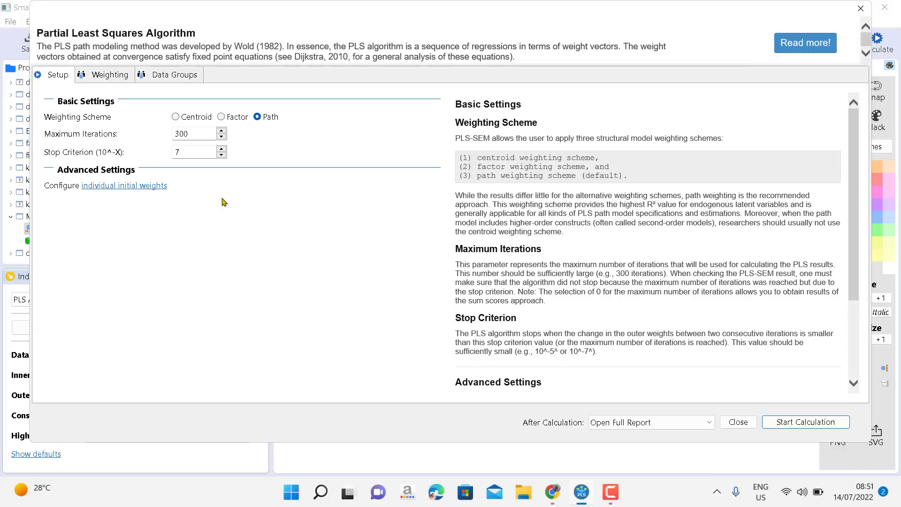
left_click(176, 76)
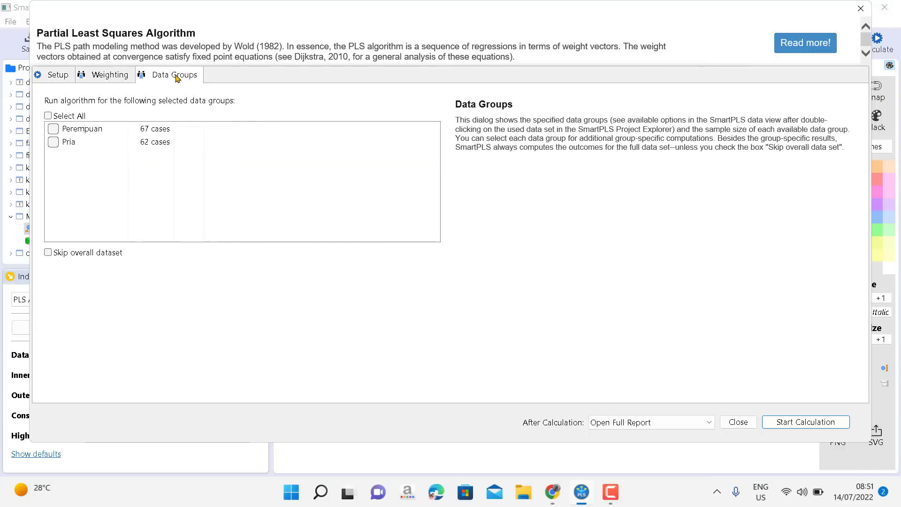
left_click(48, 116)
left_click(805, 426)
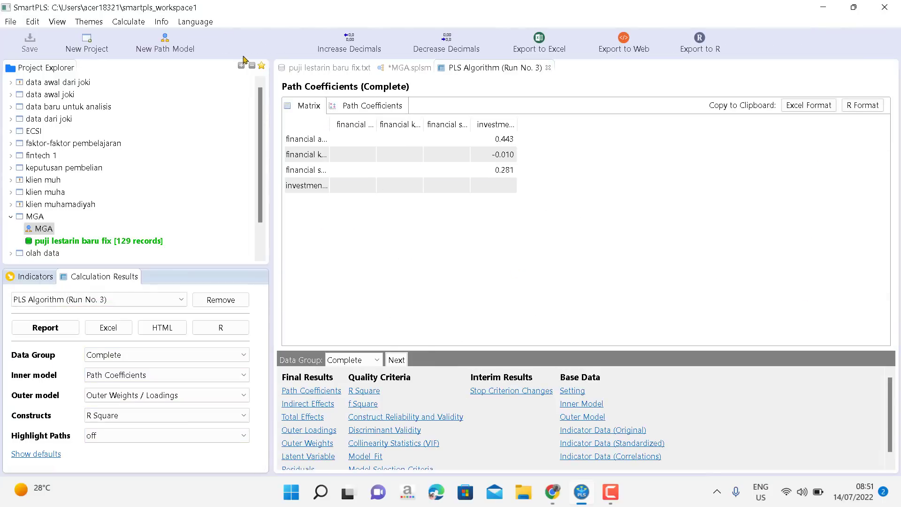
Return to the MGA path model and examine its PLS Algorithm results for the Complete data group.
left_click(400, 69)
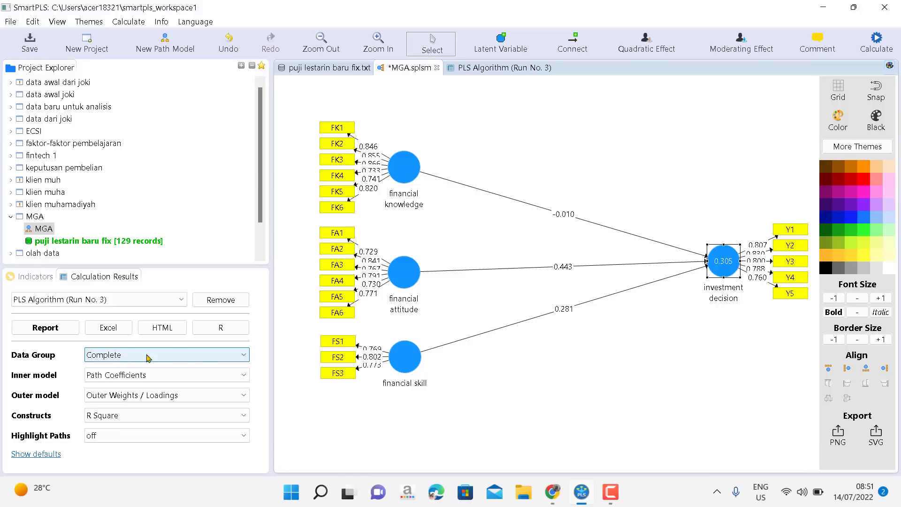
left_click(244, 361)
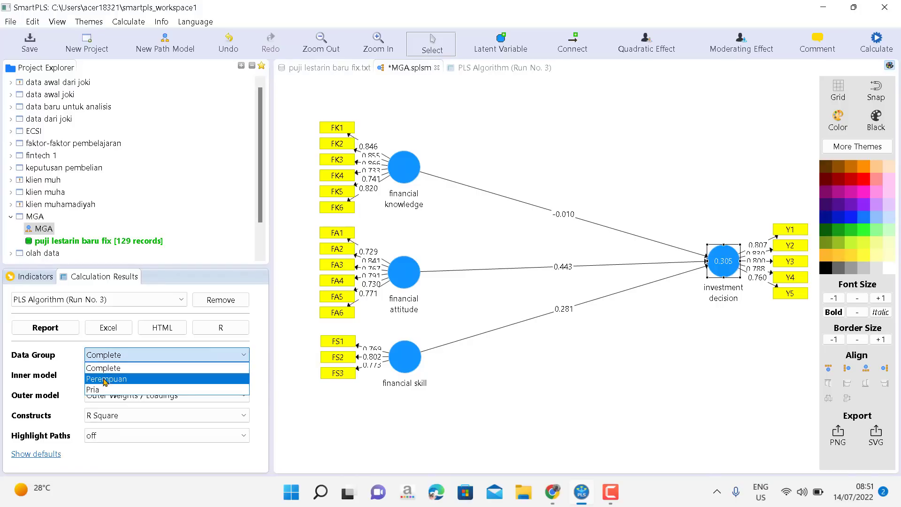
left_click(138, 366)
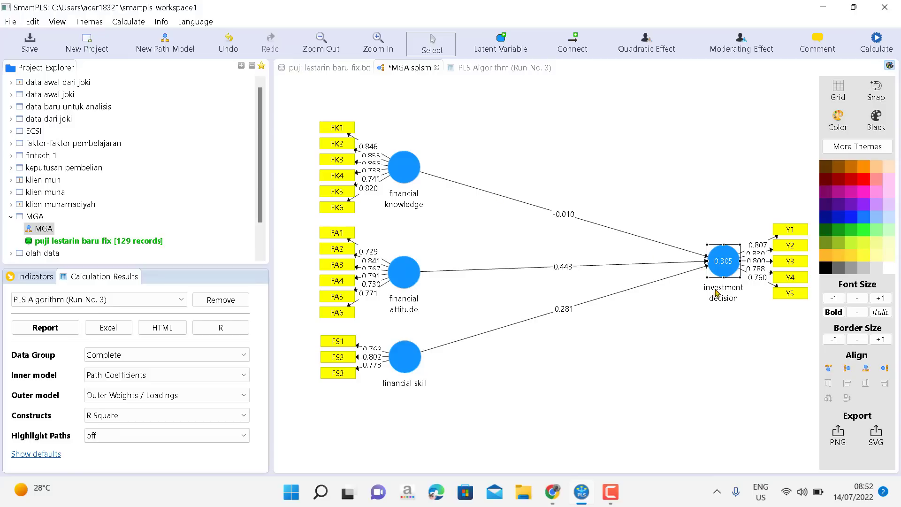
mouse_move(724, 306)
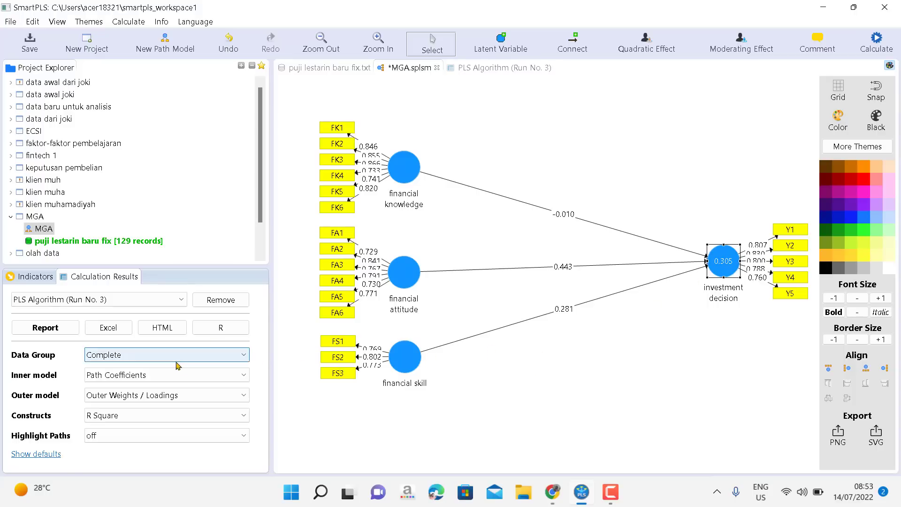
Compare the model's path coefficients, loadings and R Square between the Complete and Perempuan data groups.
left_click(245, 360)
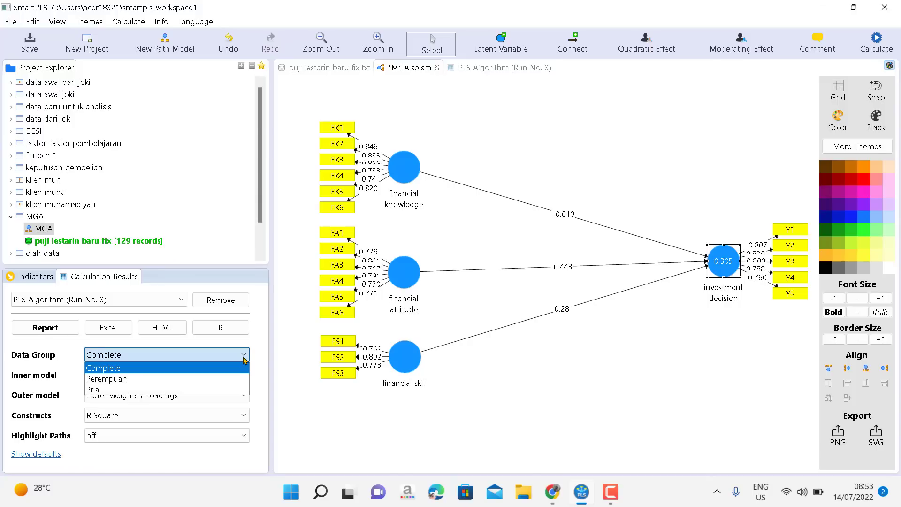
left_click(131, 379)
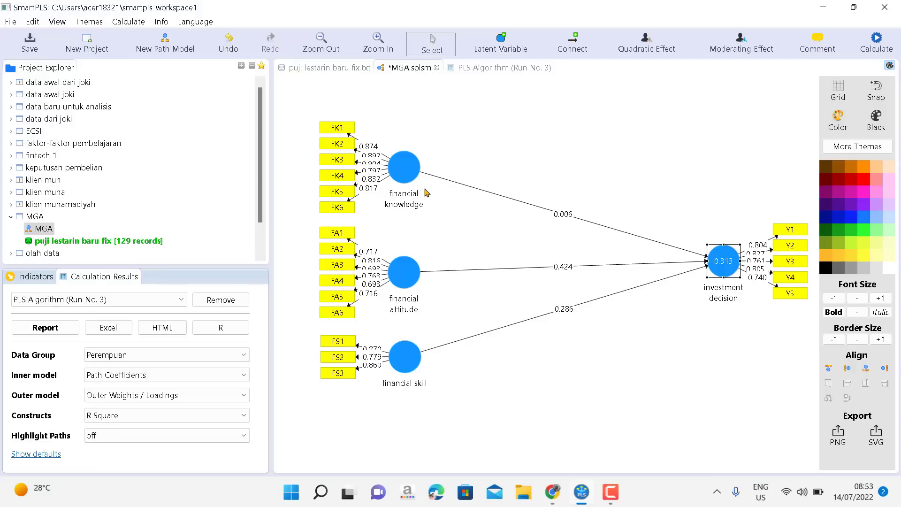
left_click(243, 354)
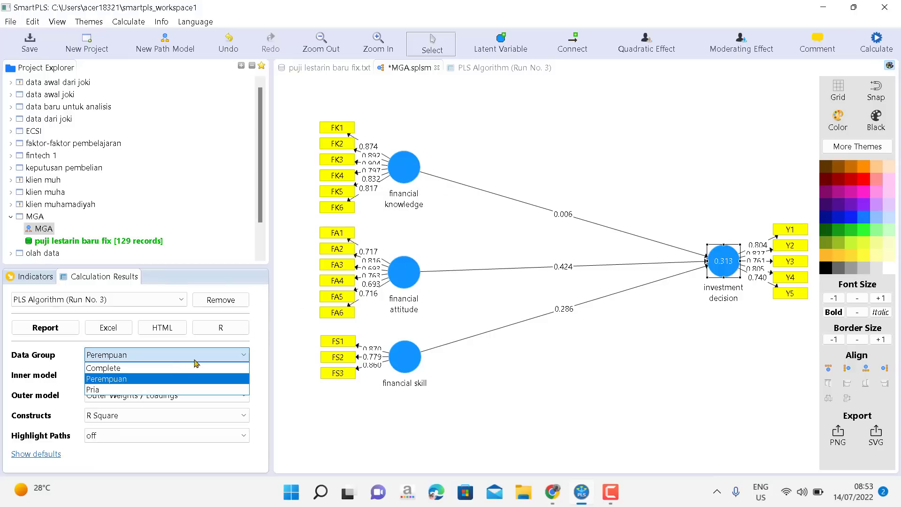
left_click(179, 368)
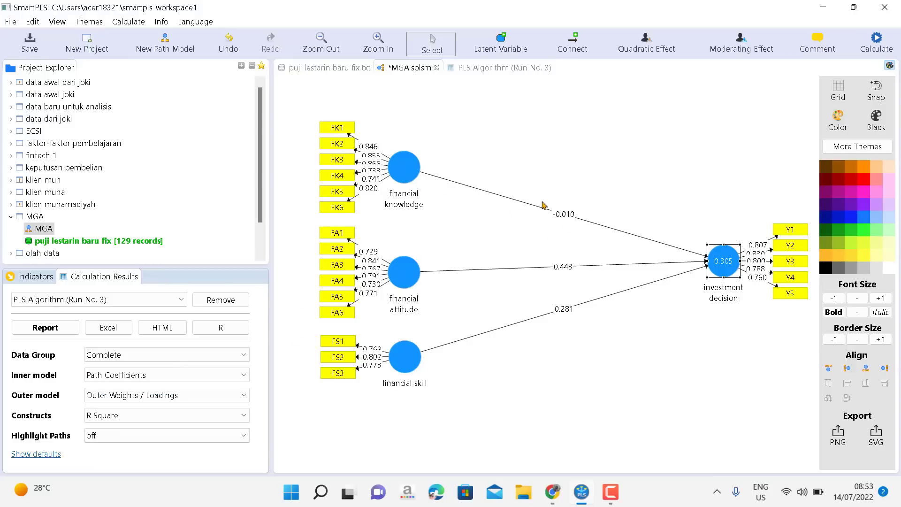
left_click(232, 355)
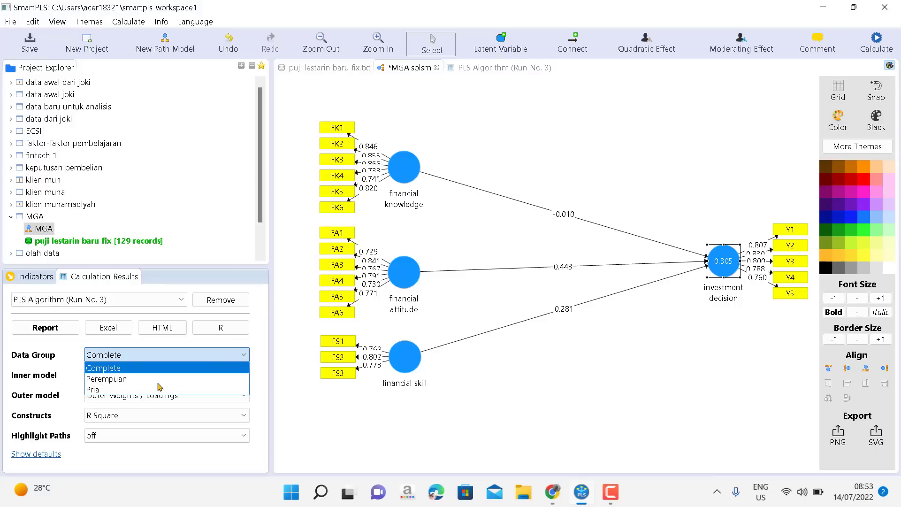
left_click(137, 380)
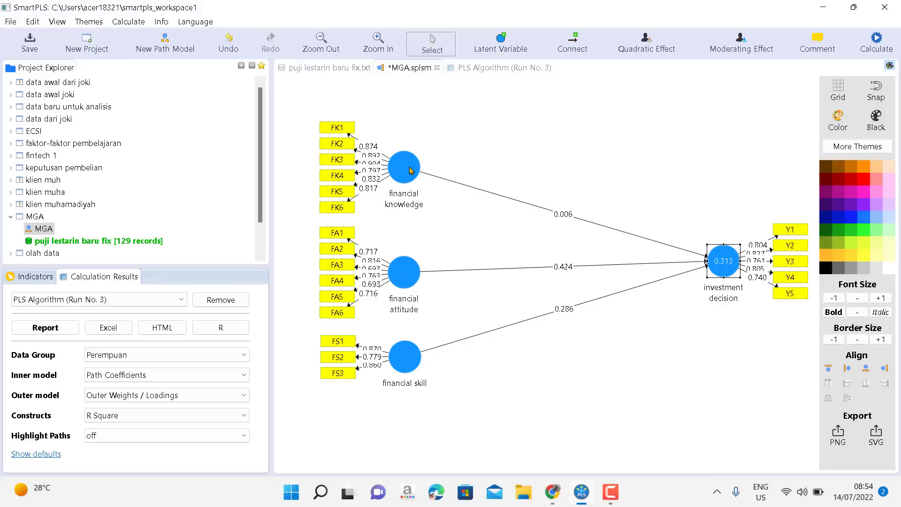
left_click(699, 337)
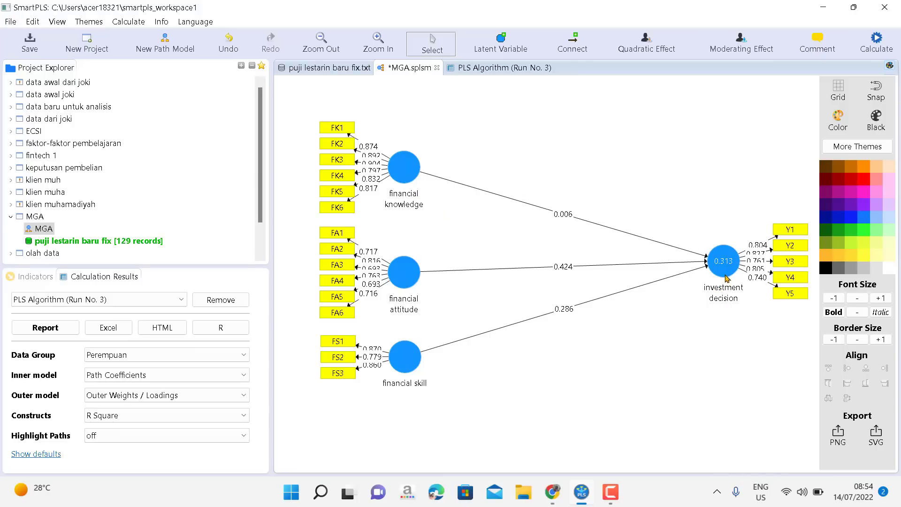
mouse_move(726, 276)
Show the PLS Algorithm results for the Pria data group on the path model and examine its coefficients.
left_click(246, 355)
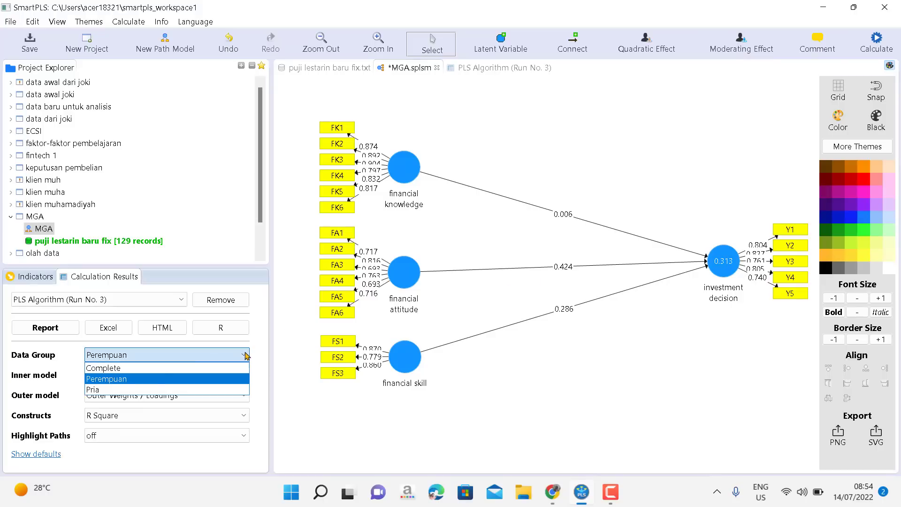
left_click(143, 390)
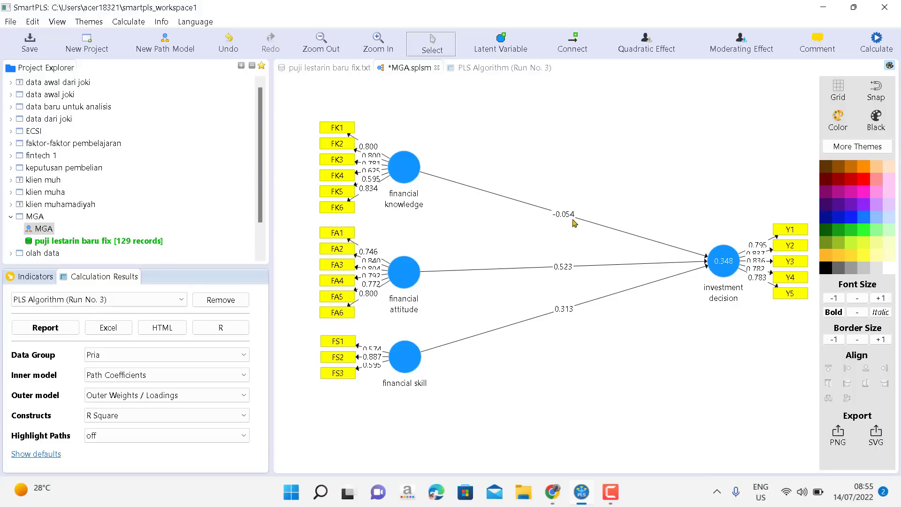
left_click(238, 357)
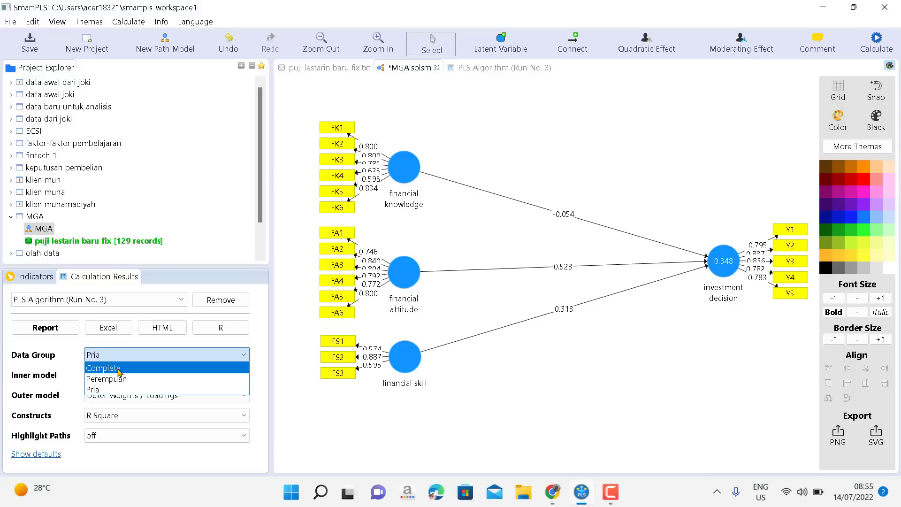
left_click(518, 391)
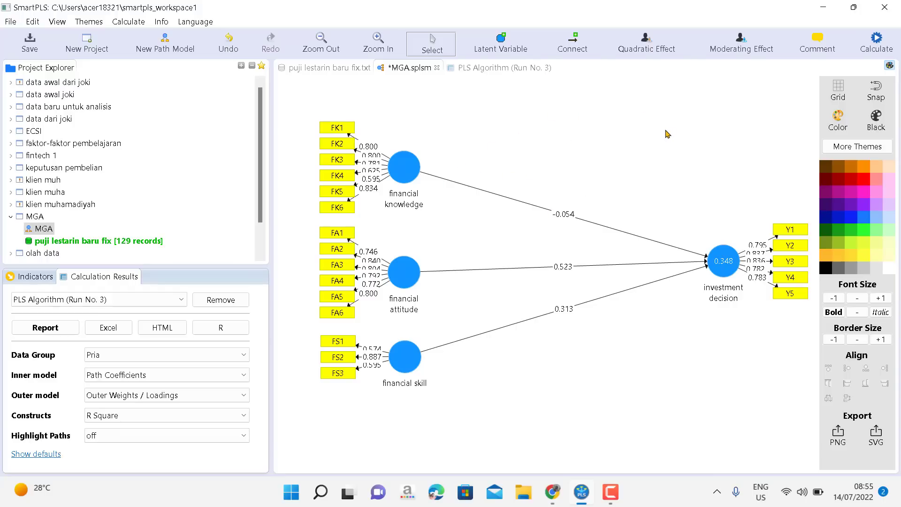
Run Basic Bootstrapping for the Perempuan and Pria groups with 500 subsamples, BCa intervals and a two-tailed test at 0.05 significance.
left_click(867, 43)
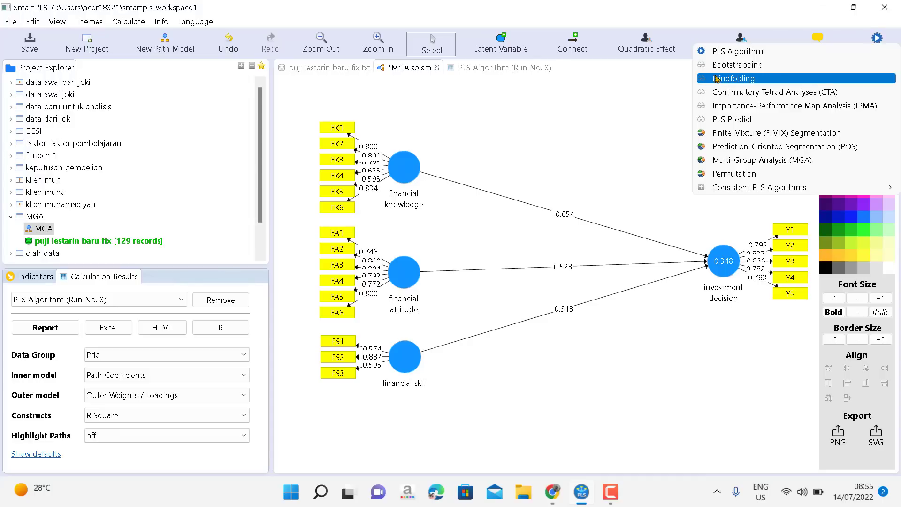
left_click(737, 66)
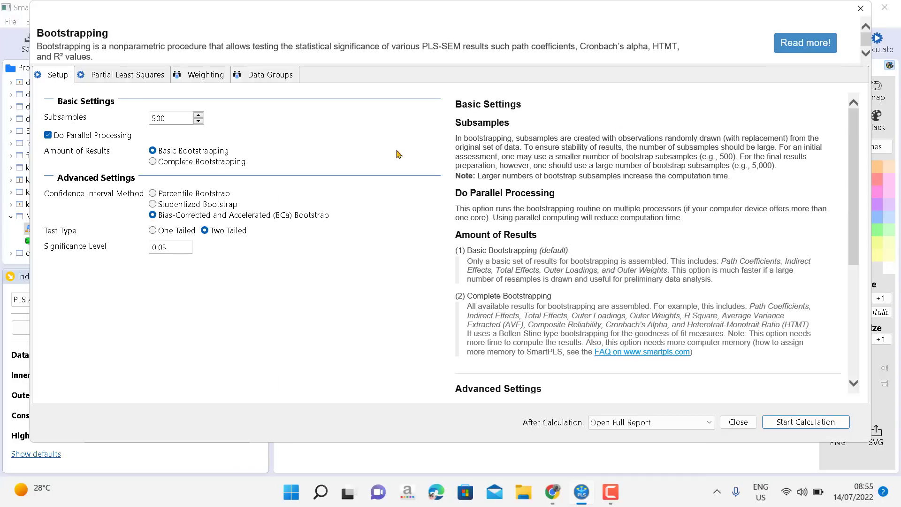
left_click(270, 75)
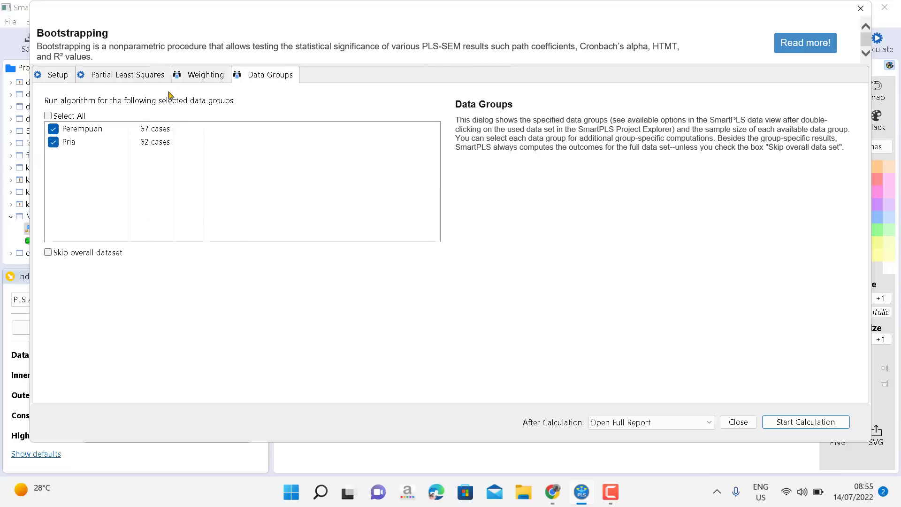
left_click(48, 116)
left_click(825, 422)
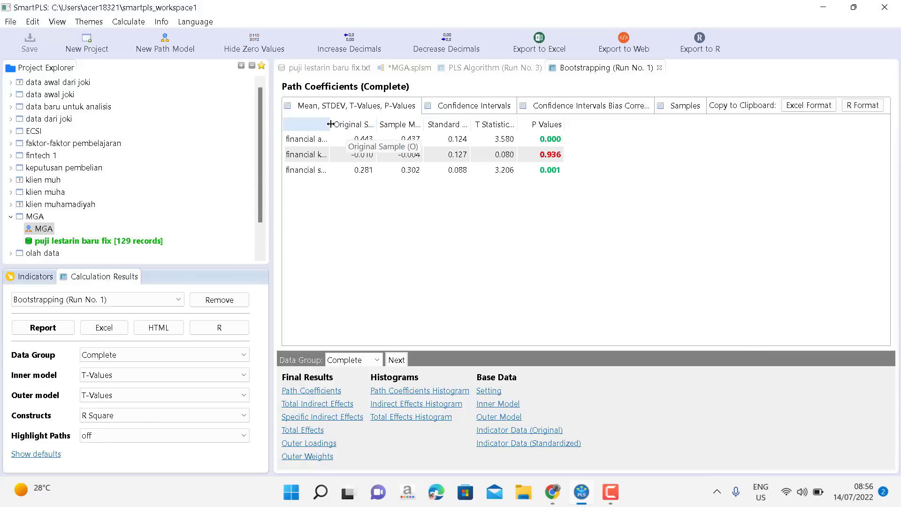
Widen the path name column in the bootstrapping report and examine the P values for the Complete data group.
left_click_drag(329, 124, 444, 126)
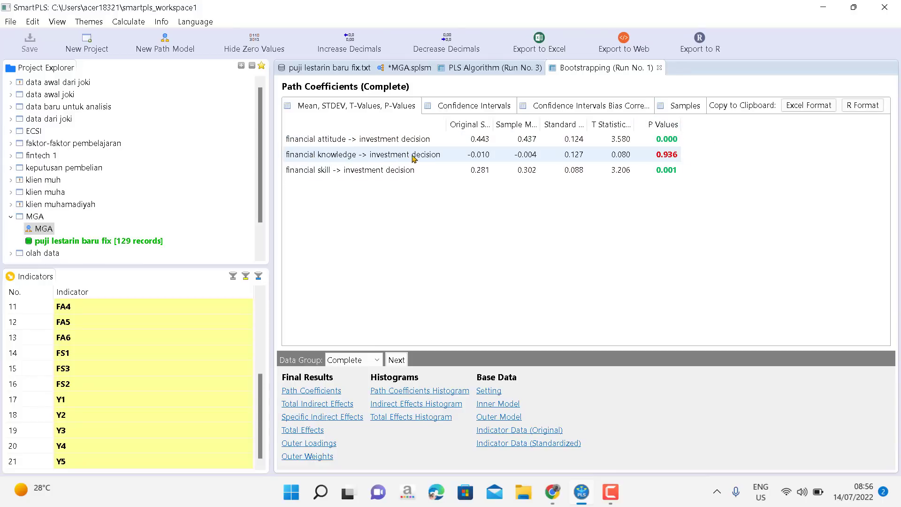
left_click(666, 159)
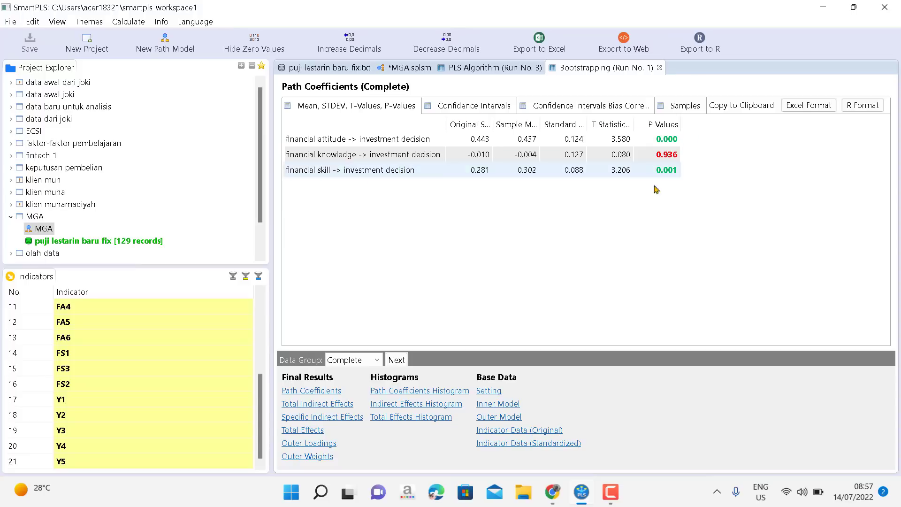
left_click(674, 159)
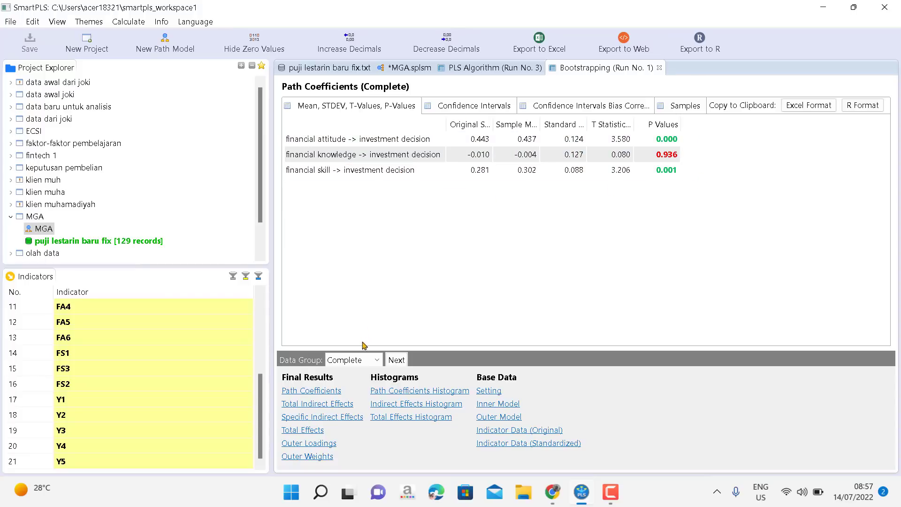
Switch the bootstrapping report to the Perempuan group and widen the path name column to read its path coefficients.
left_click(379, 361)
left_click(367, 384)
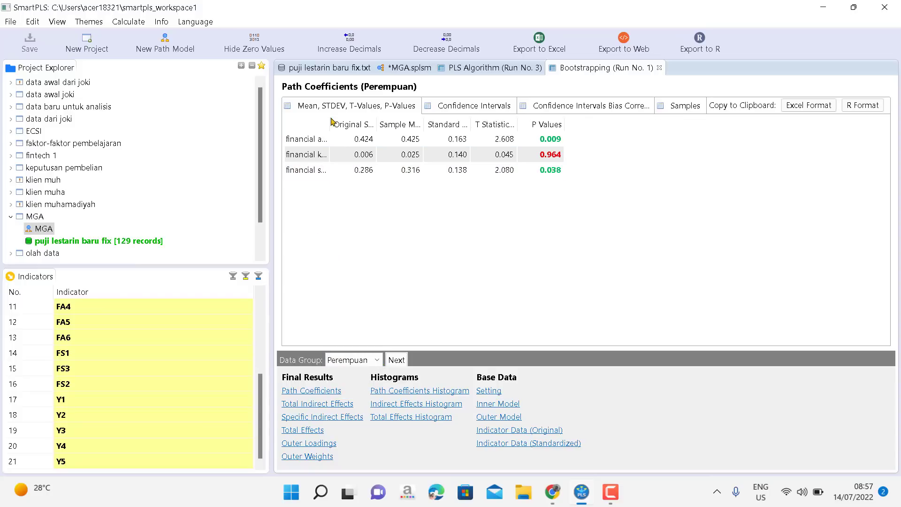
left_click_drag(330, 121, 468, 119)
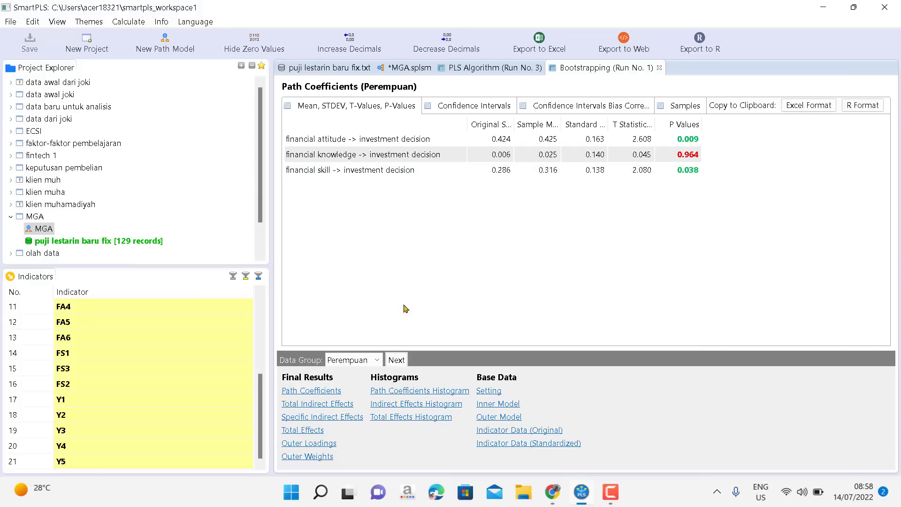
Switch the bootstrapping report to the Pria group and examine its path coefficients and P values with full path names.
left_click(377, 360)
left_click(354, 395)
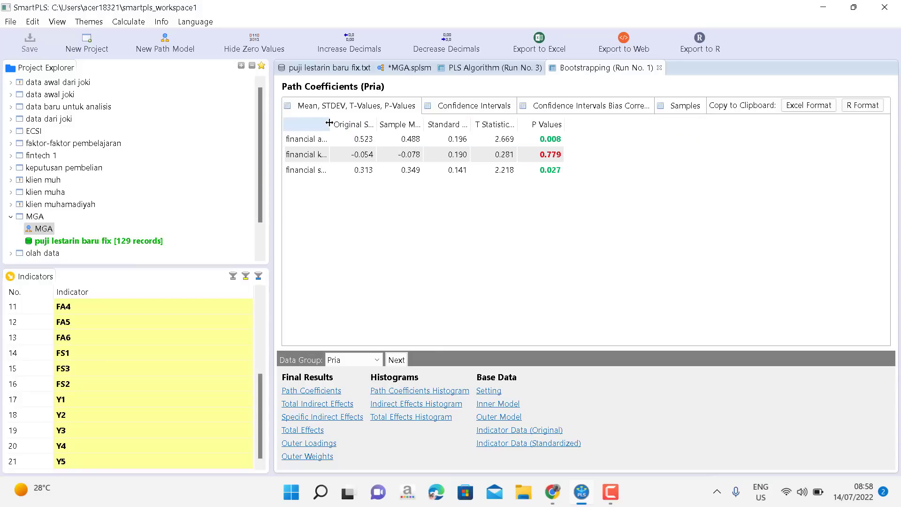
left_click_drag(331, 123, 448, 131)
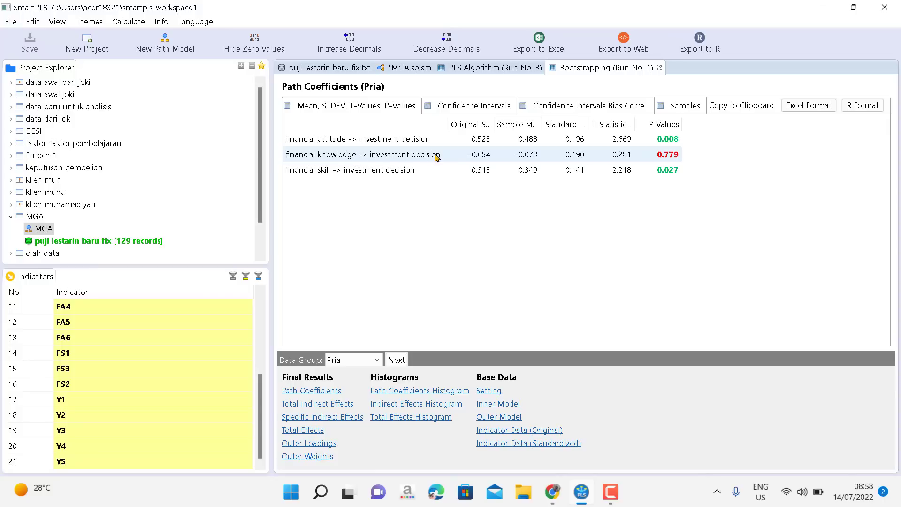
left_click(662, 157)
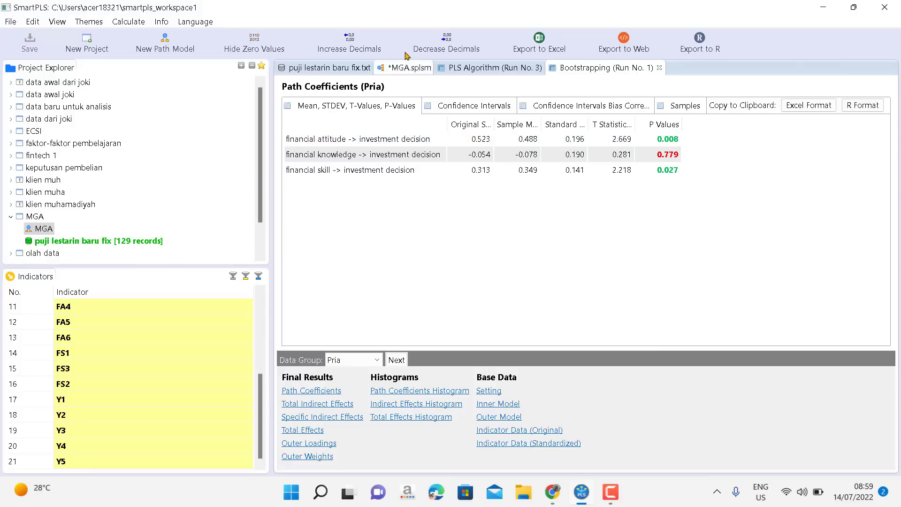
Set up a Multi-Group Analysis (MGA) on the path model with Perempuan in Groups A and Pria in Groups B.
left_click(401, 72)
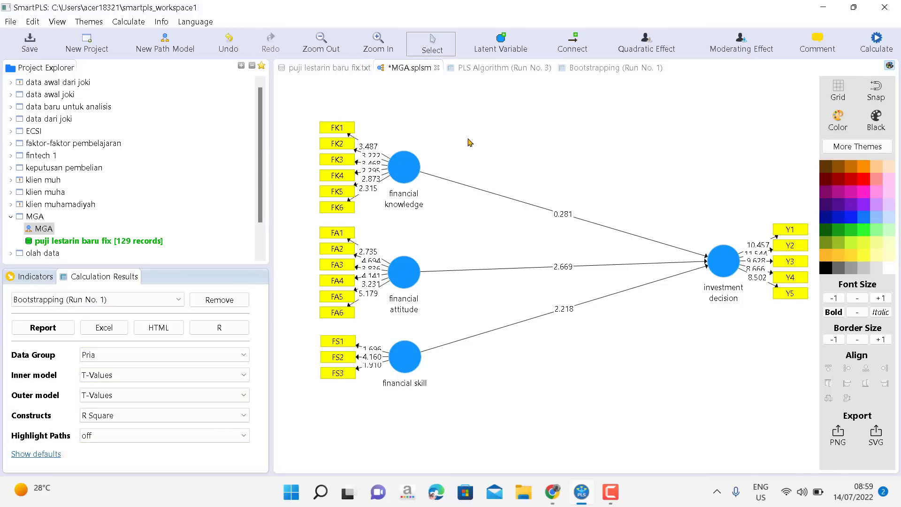
left_click(875, 38)
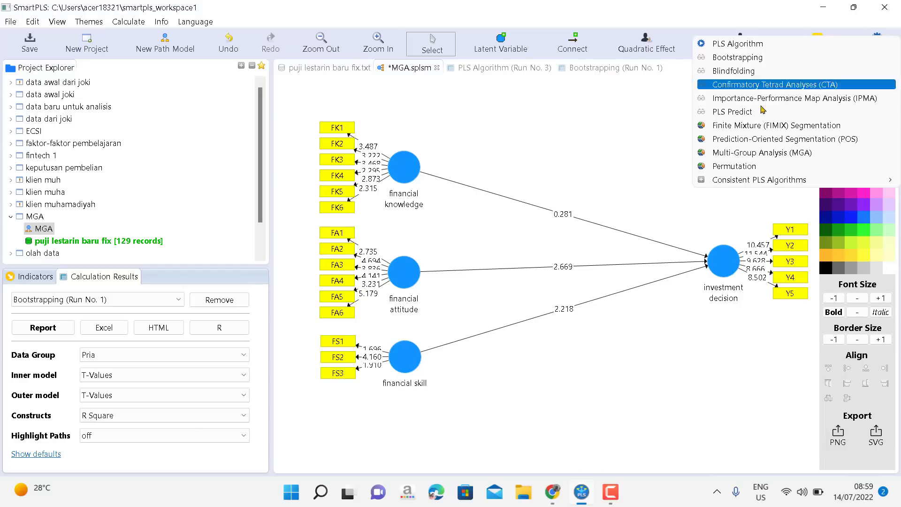
left_click(738, 157)
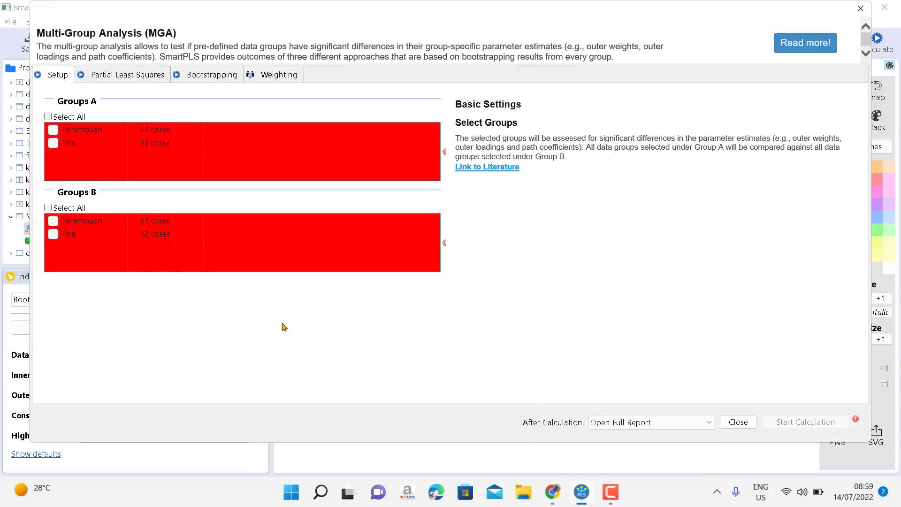
left_click(54, 130)
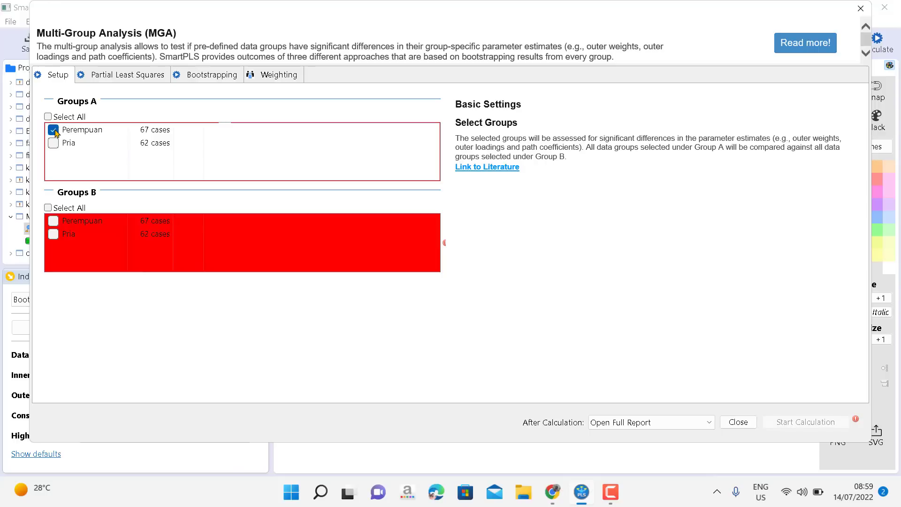
left_click(54, 234)
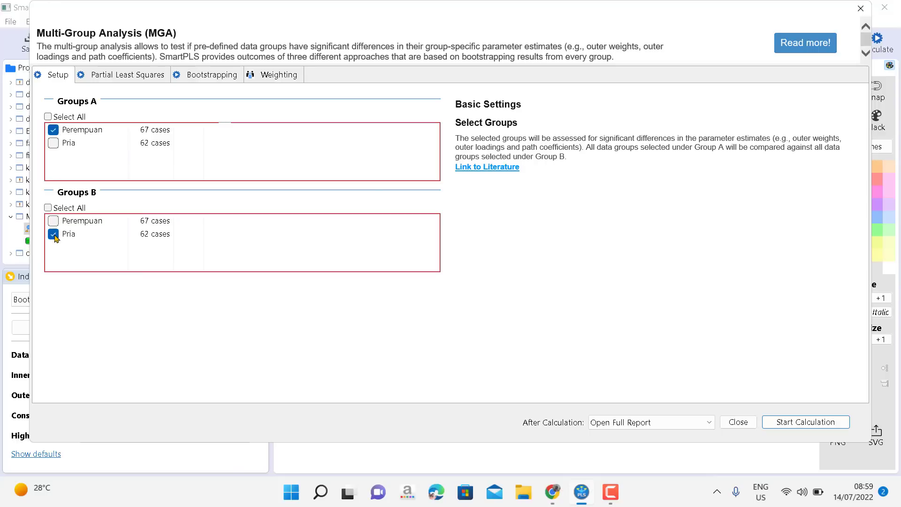
Review the weighting, bootstrapping and partial least squares settings of the multi-group analysis and start the calculation with the full report.
left_click(265, 76)
left_click(206, 79)
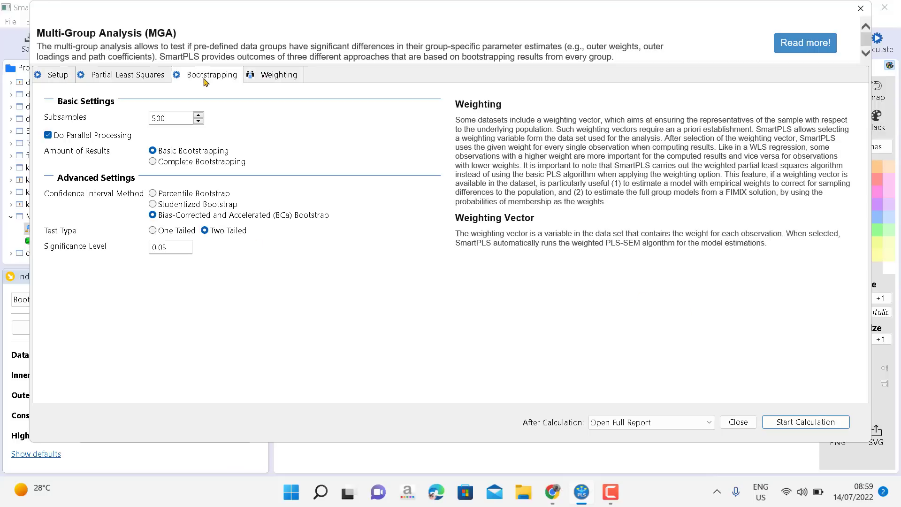
left_click(132, 75)
left_click(63, 76)
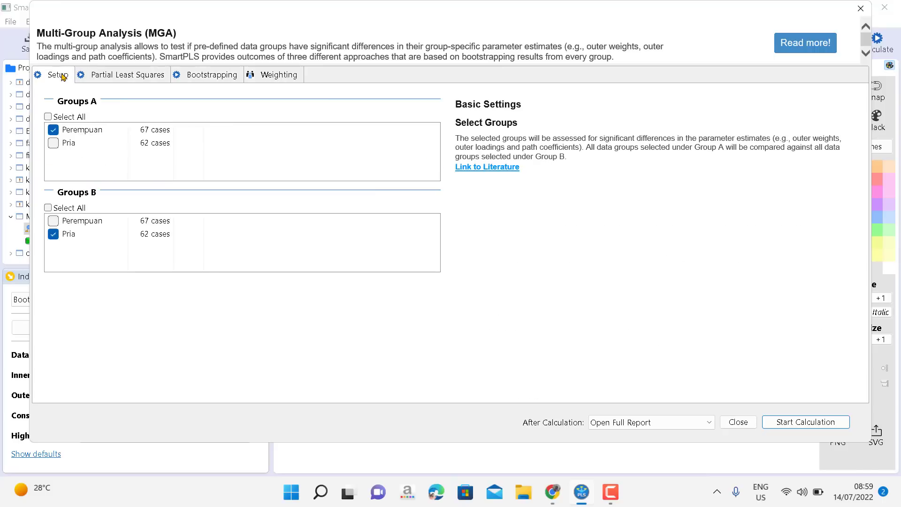
left_click(796, 422)
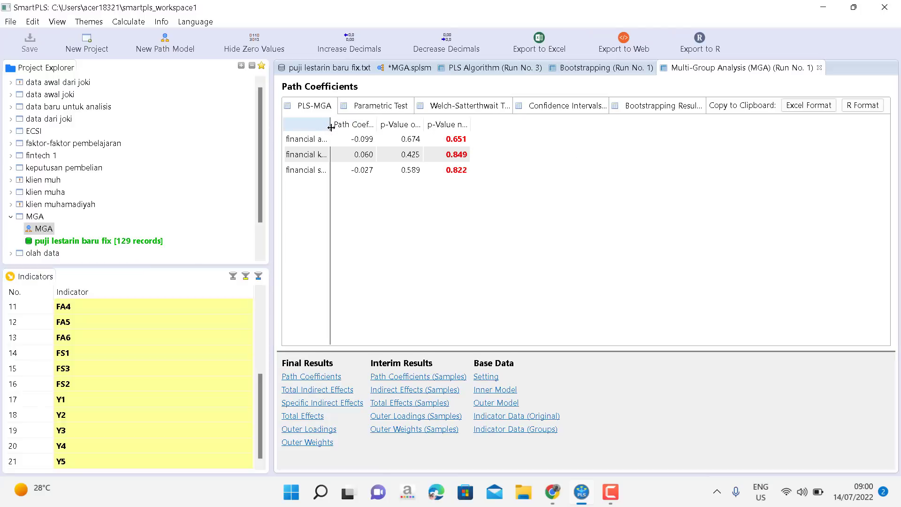
Widen the columns of the PLS-MGA path coefficients table and compare it with the P values in the Pria bootstrapping report.
left_click_drag(330, 127, 424, 130)
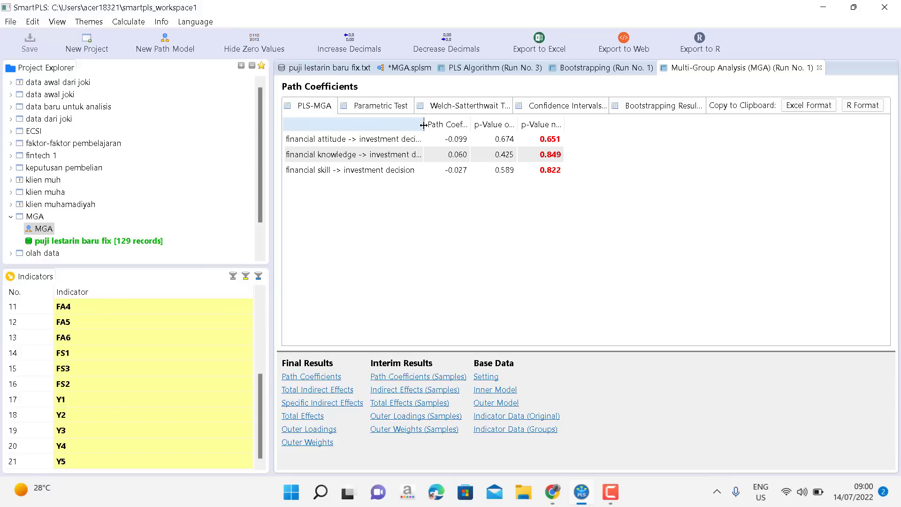
left_click_drag(423, 125, 868, 125)
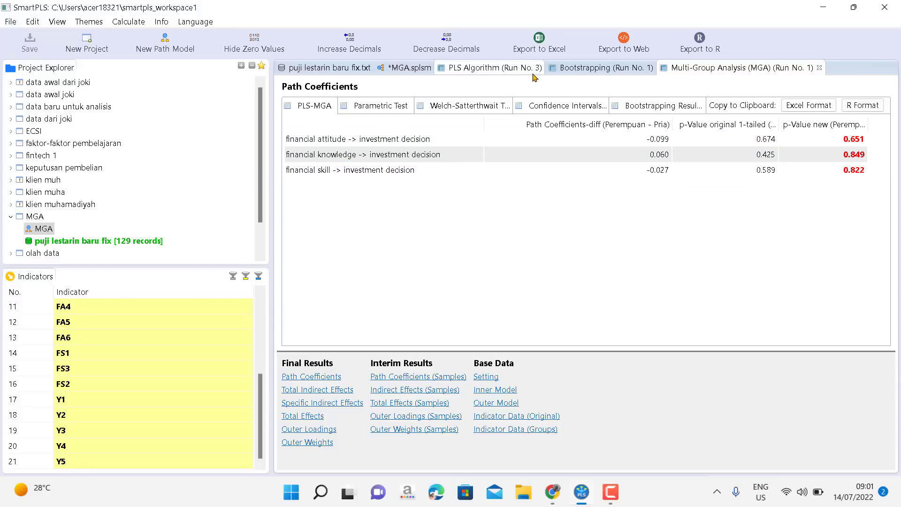
left_click(593, 72)
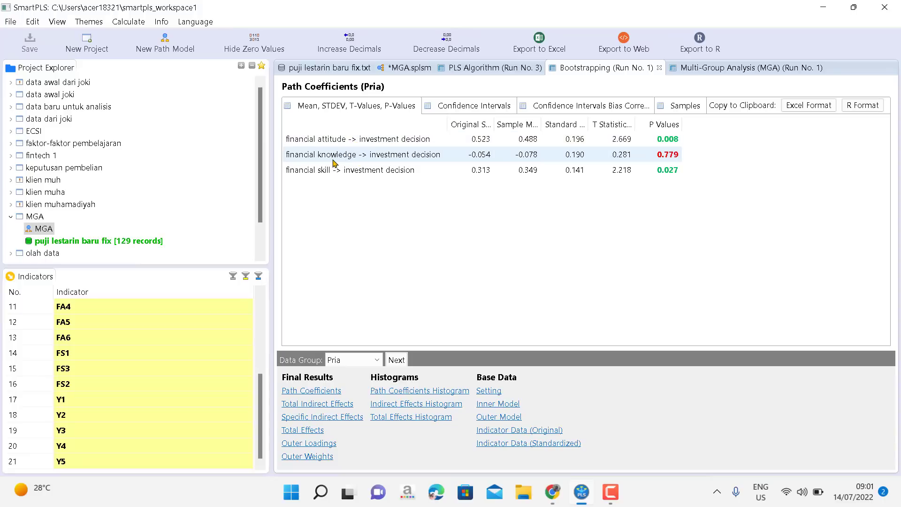
left_click(671, 159)
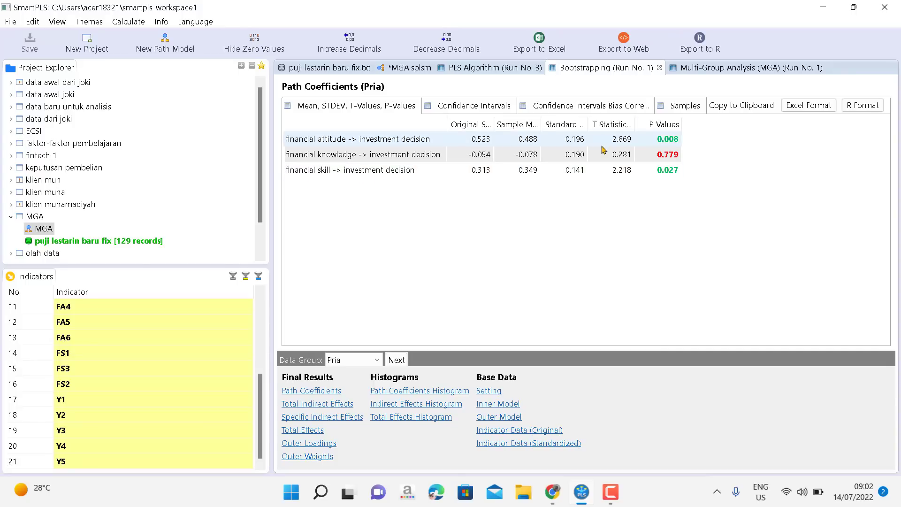
Run the PLS Algorithm on the MGA model for the Perempuan and Pria groups, with path weighting and 300 maximum iterations.
left_click(474, 69)
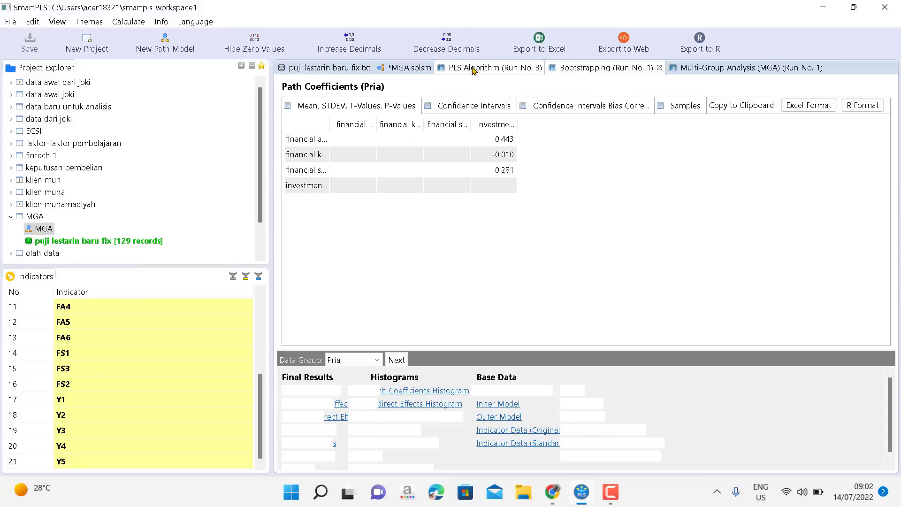
left_click(398, 69)
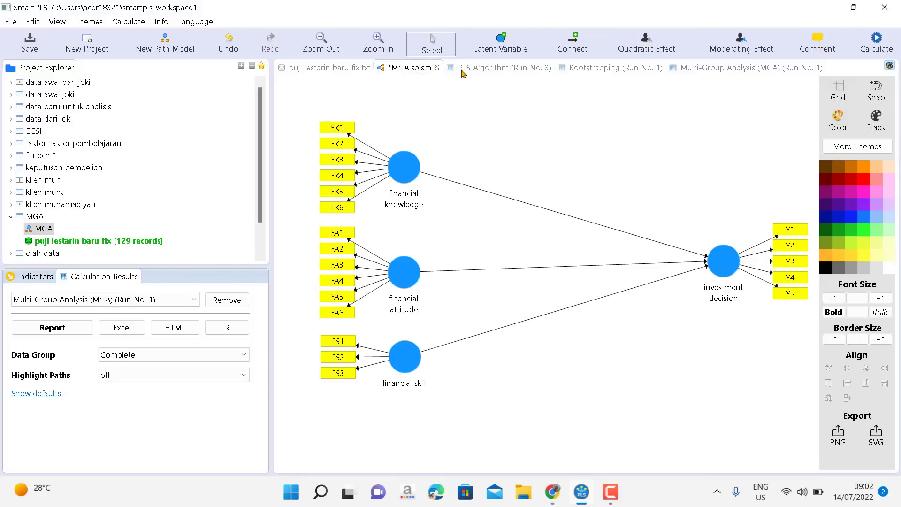
left_click(492, 71)
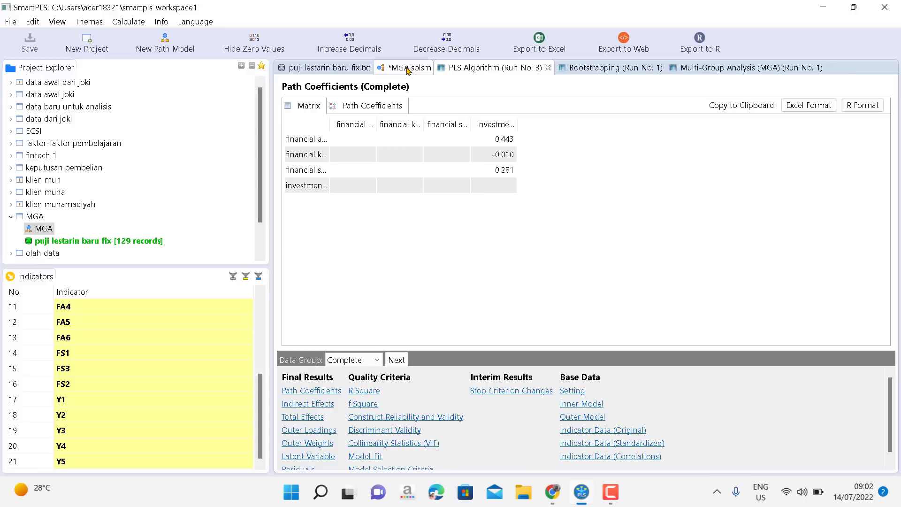
left_click(408, 68)
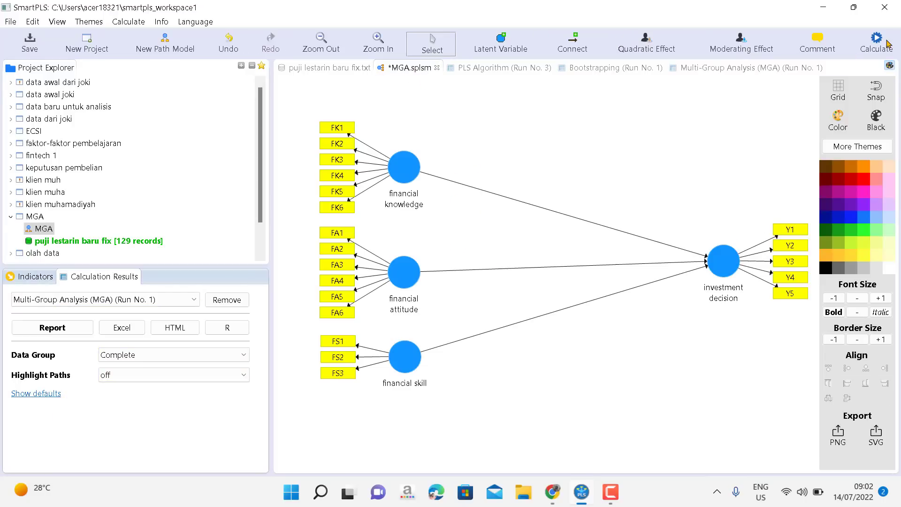
left_click(870, 50)
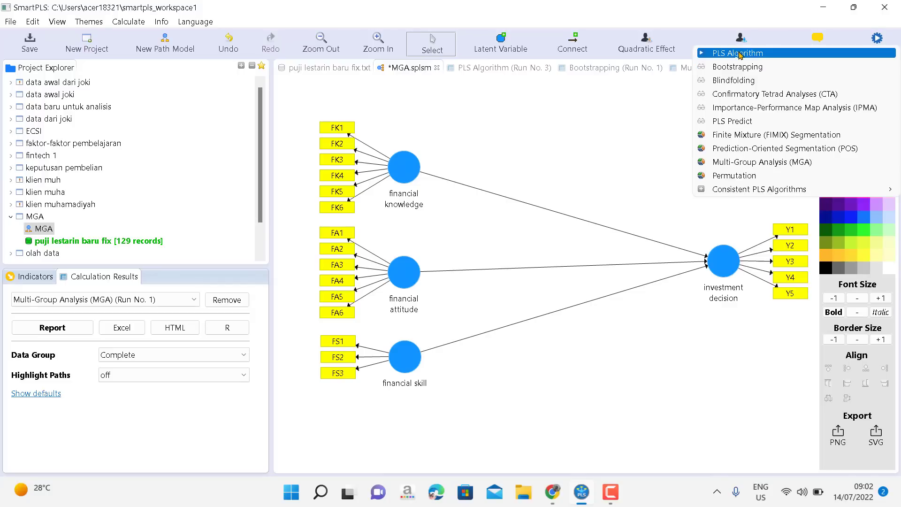
left_click(739, 53)
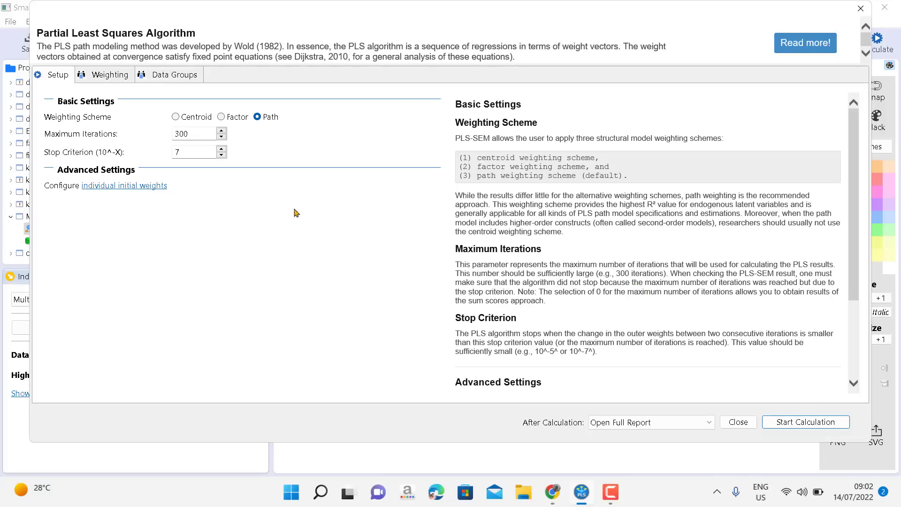
left_click(168, 78)
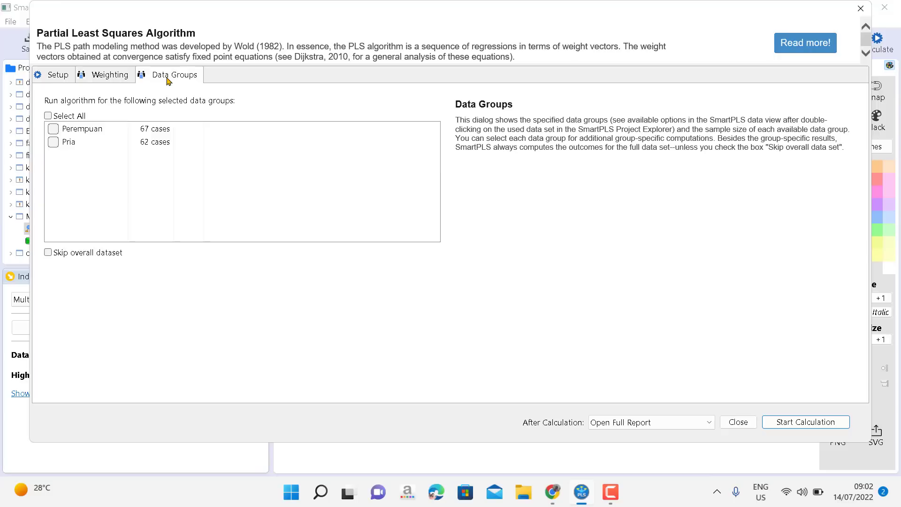
left_click(47, 117)
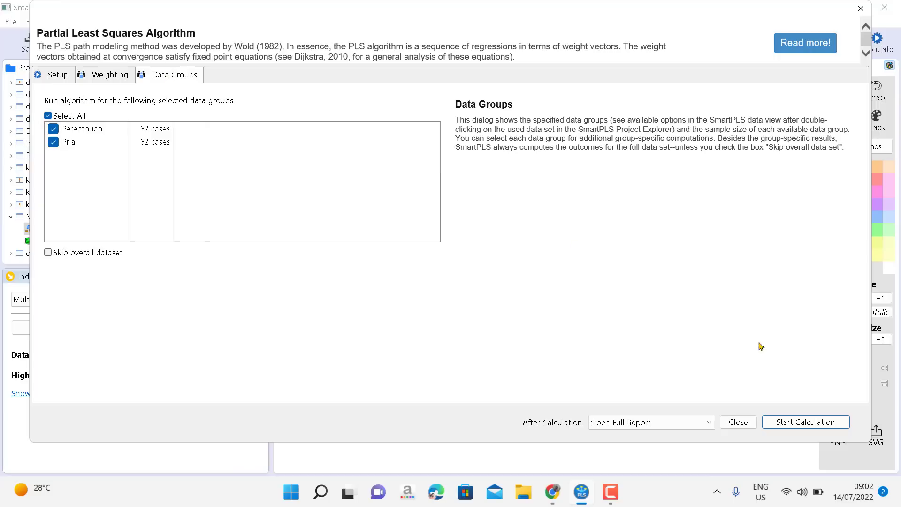
left_click(795, 424)
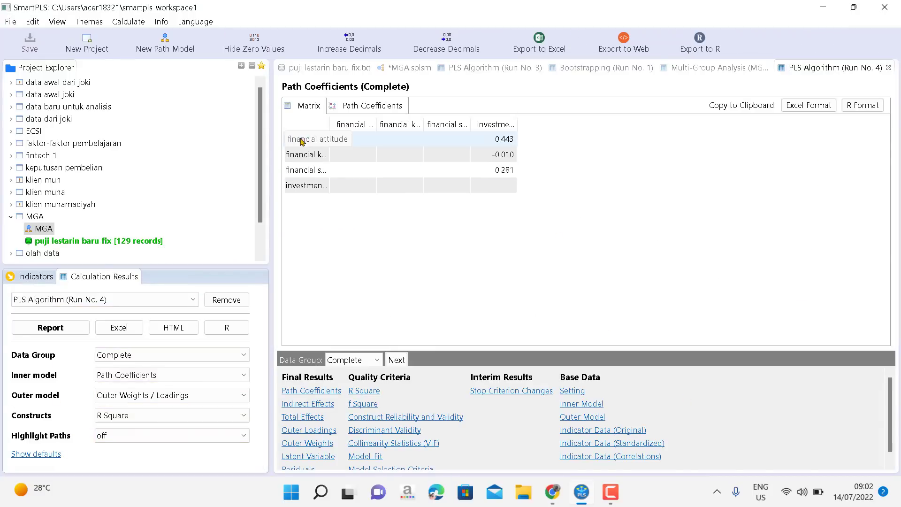
Show the new PLS Algorithm results on the MGA model and examine R Square for the Perempuan and Pria groups.
left_click(410, 68)
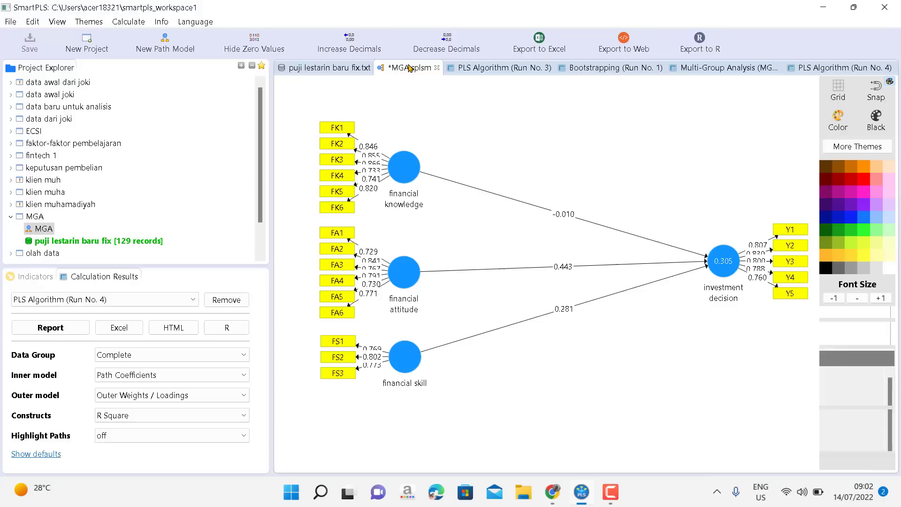
left_click(239, 357)
left_click(143, 378)
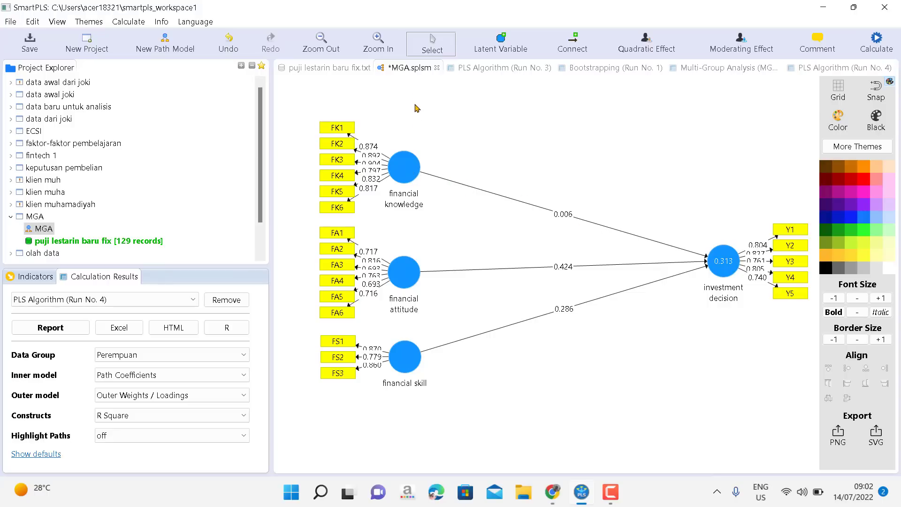
mouse_move(730, 255)
left_click(243, 360)
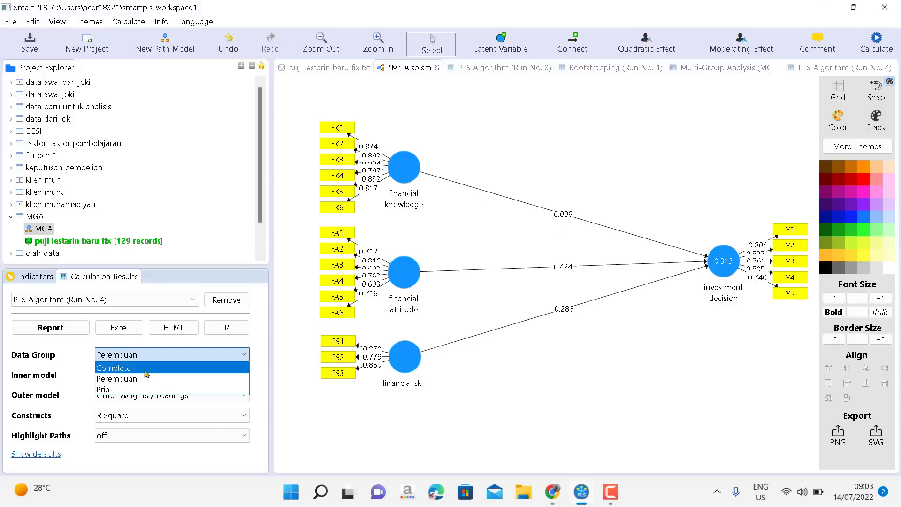
left_click(145, 390)
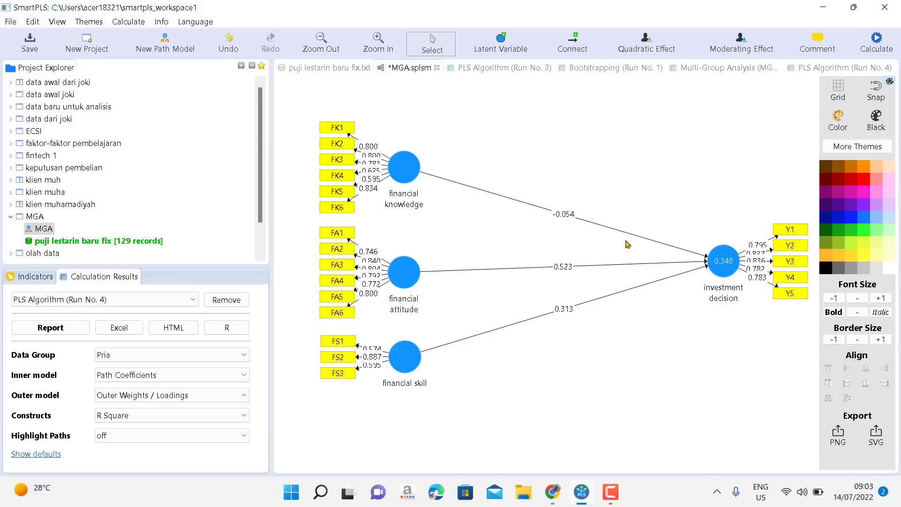
Switch the model results back to Perempuan and again to Pria to compare the path coefficients between the groups.
left_click(243, 358)
left_click(136, 376)
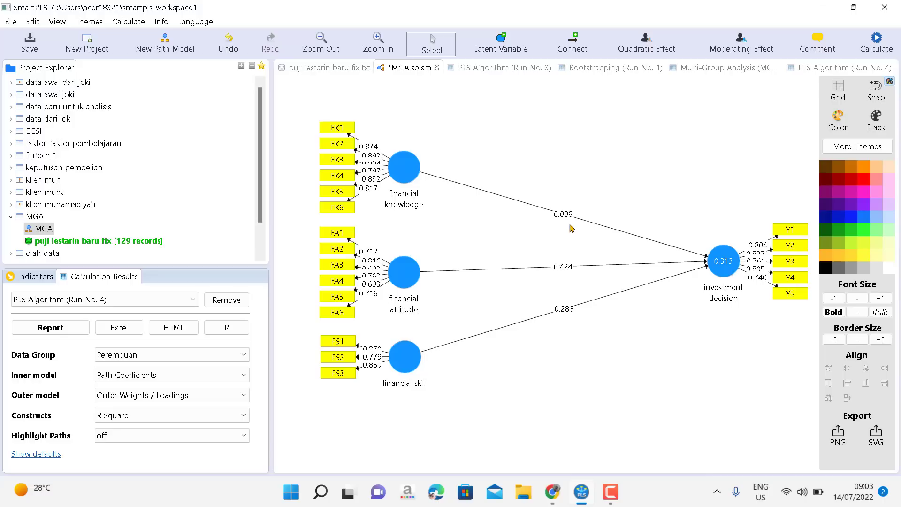
left_click(242, 358)
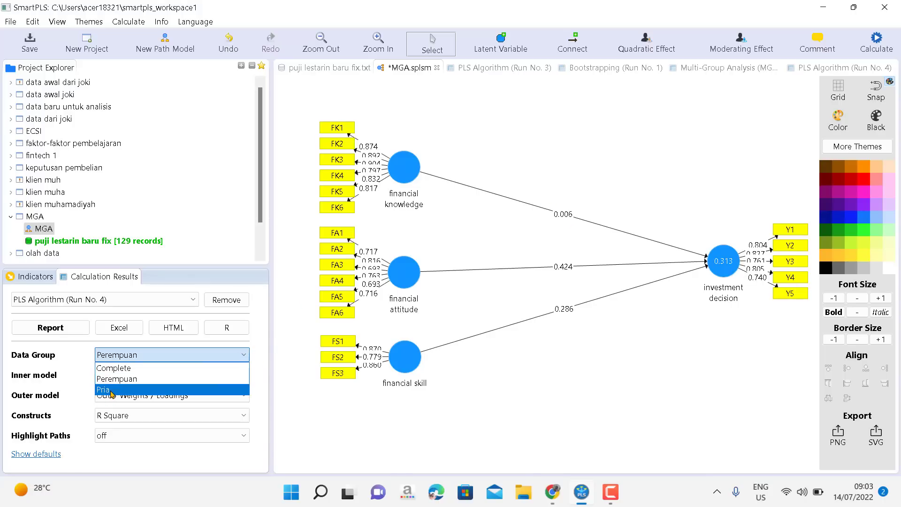
left_click(112, 394)
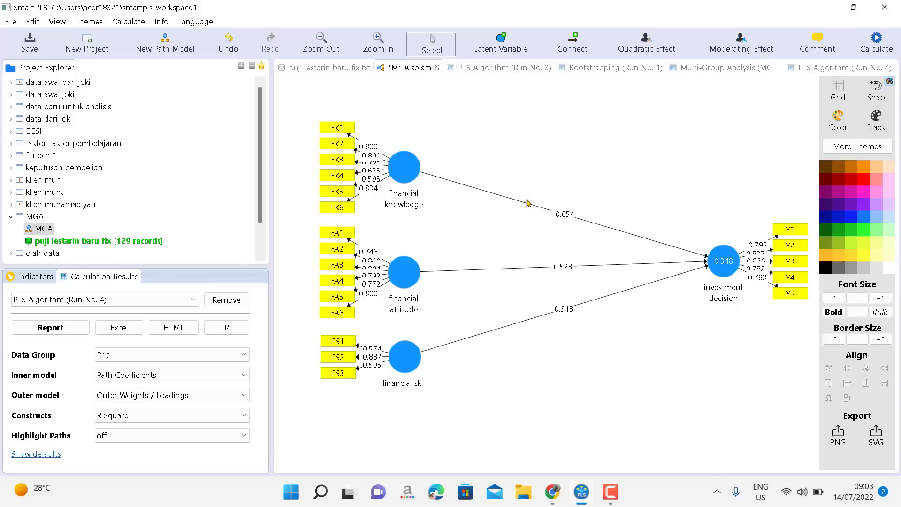
Return to the Multi-Group Analysis report and examine the PLS-MGA path coefficient differences and p-values between Perempuan and Pria.
left_click(817, 70)
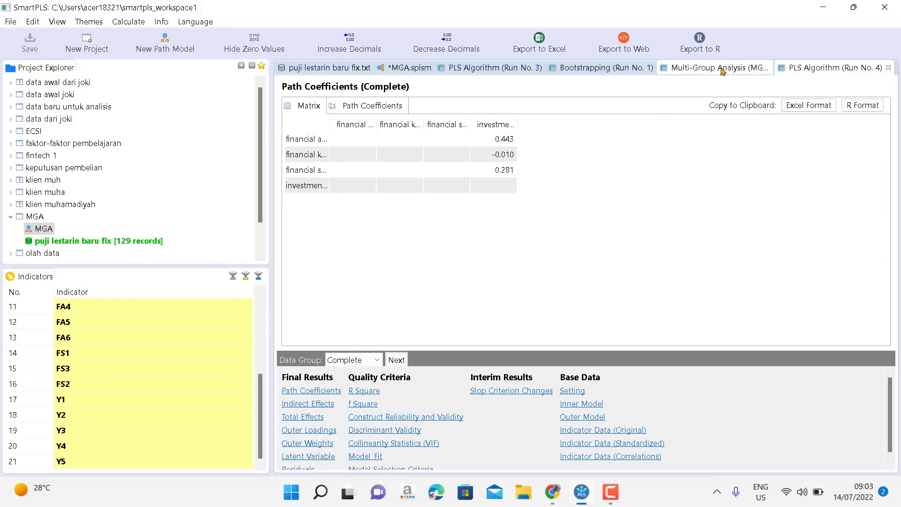
left_click(712, 70)
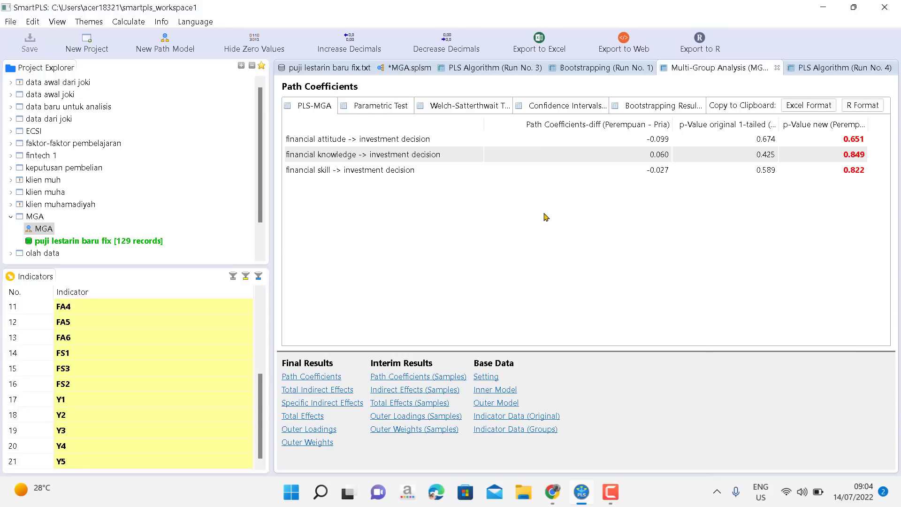
left_click(615, 497)
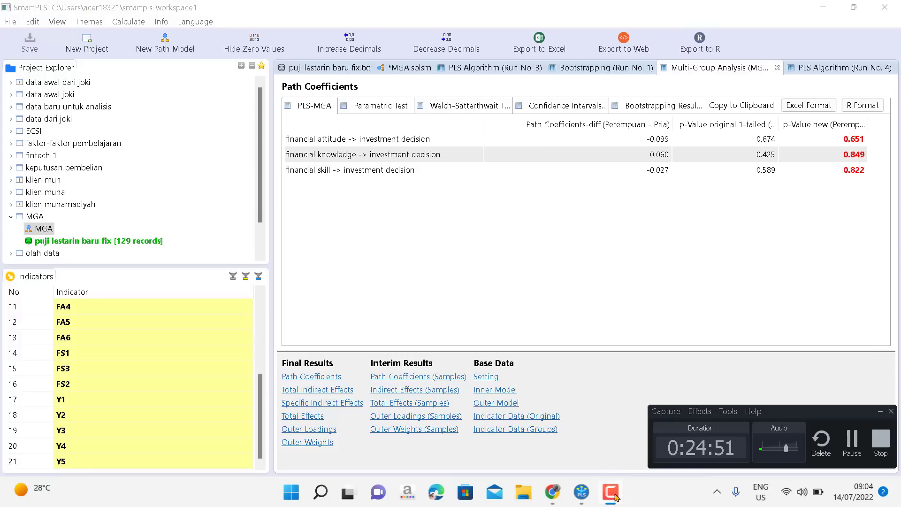